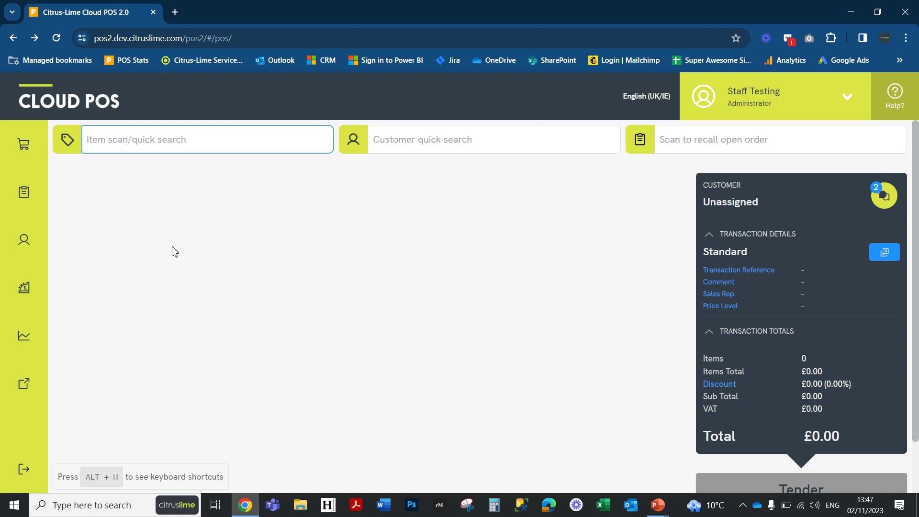
# Shrink and widen the browser window beside the slide, then return it to full screen.
pyautogui.click(877, 13)
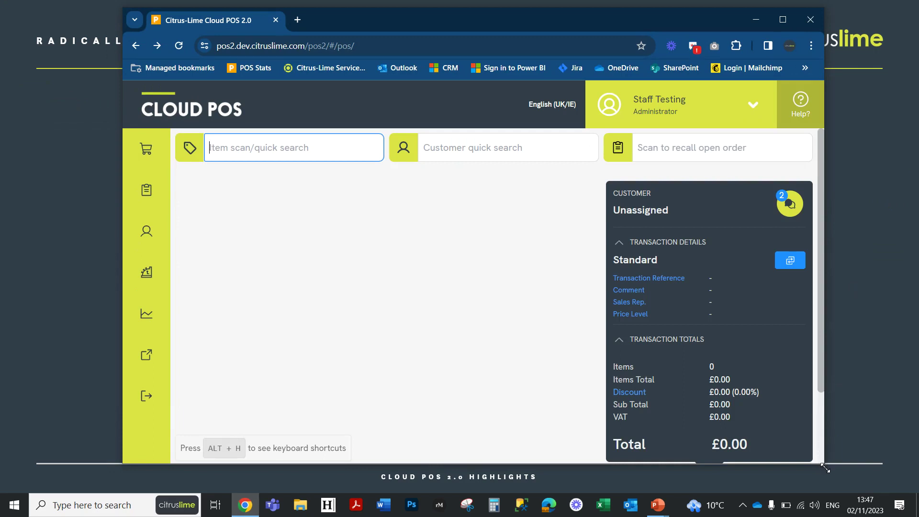
pyautogui.moveTo(825, 468); pyautogui.dragTo(644, 491)
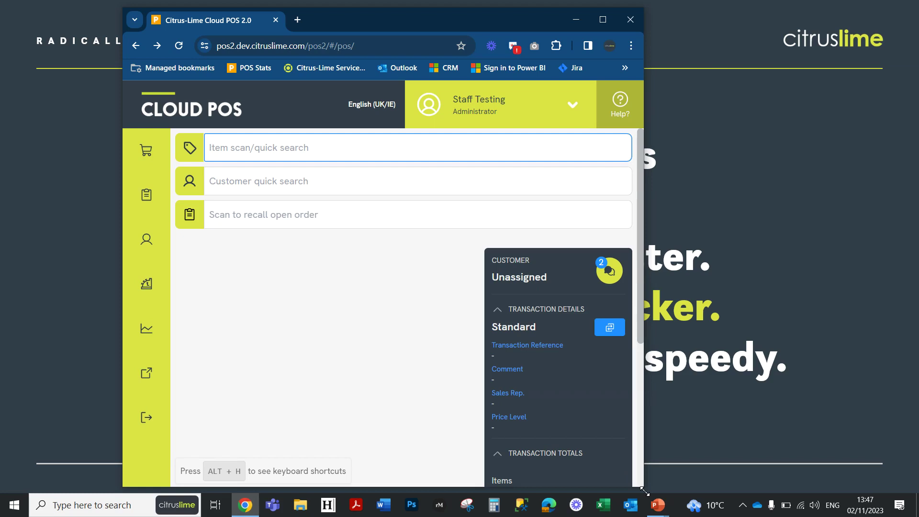
pyautogui.moveTo(644, 491); pyautogui.dragTo(636, 489)
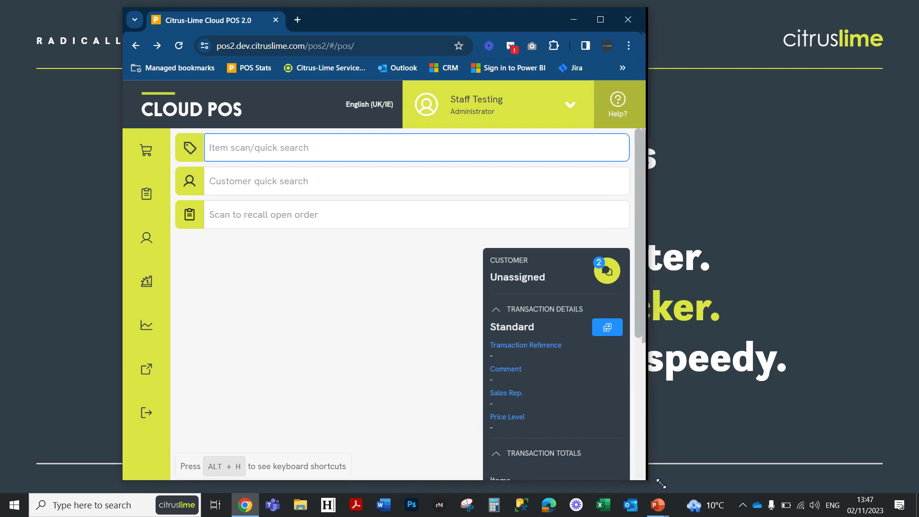
pyautogui.moveTo(661, 483); pyautogui.dragTo(813, 485)
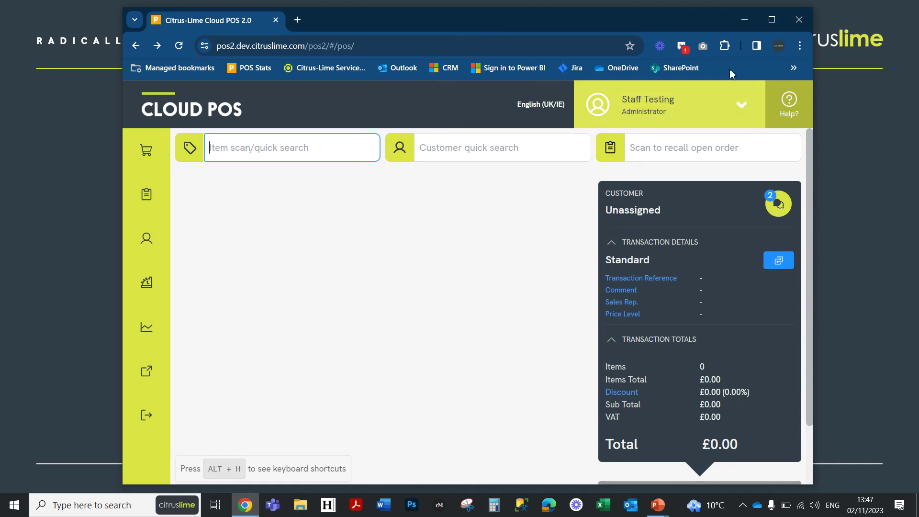
pyautogui.click(771, 19)
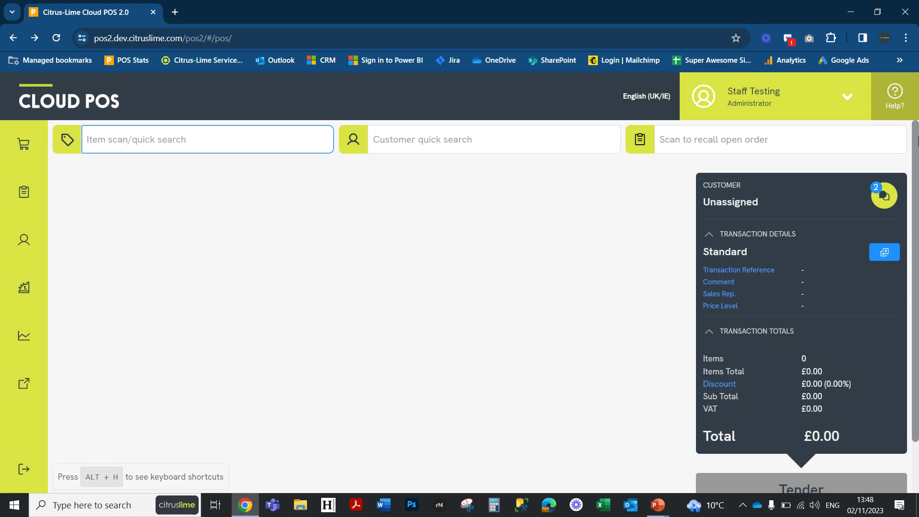
# Show the keyboard shortcuts list, scroll through it, and close it.
pyautogui.click(157, 478)
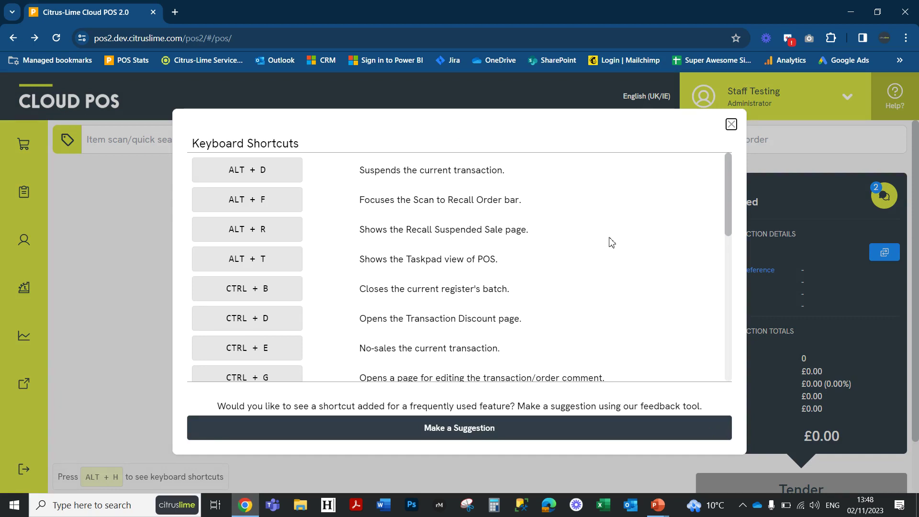
pyautogui.scroll(-6, 611, 242)
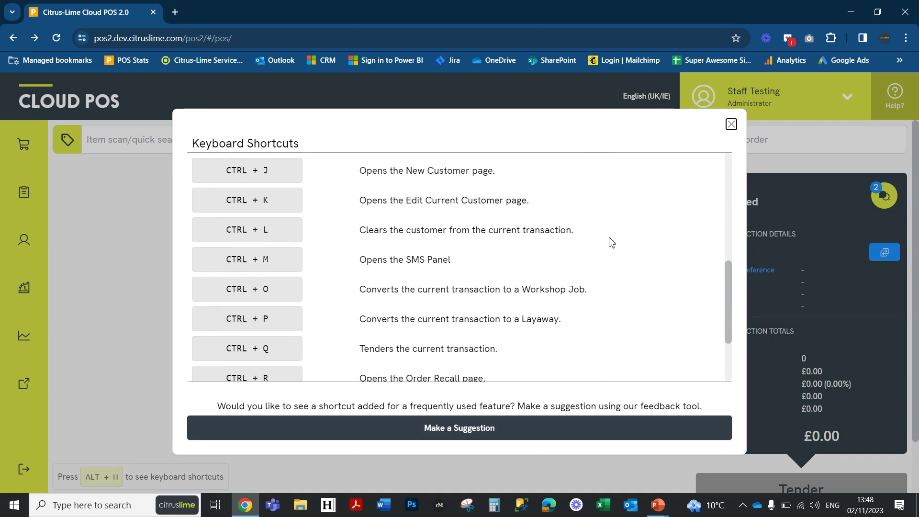
pyautogui.scroll(6, 611, 242)
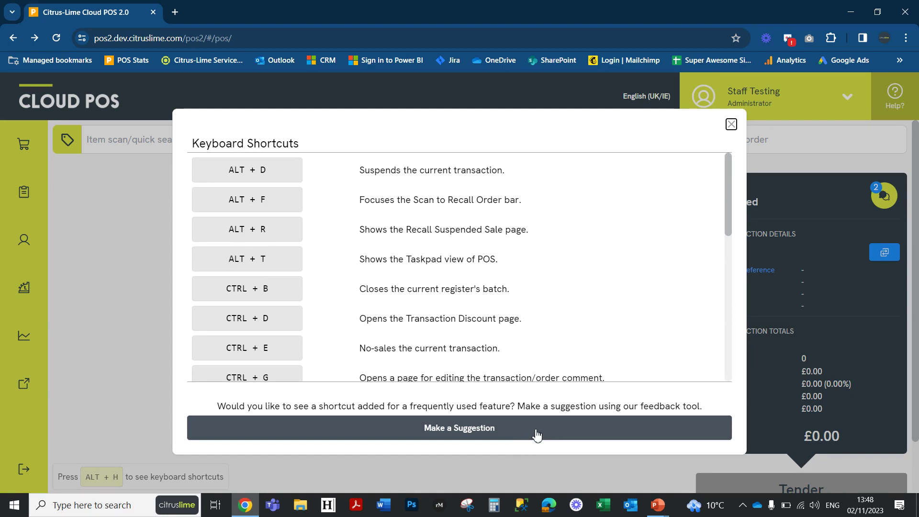
pyautogui.click(731, 124)
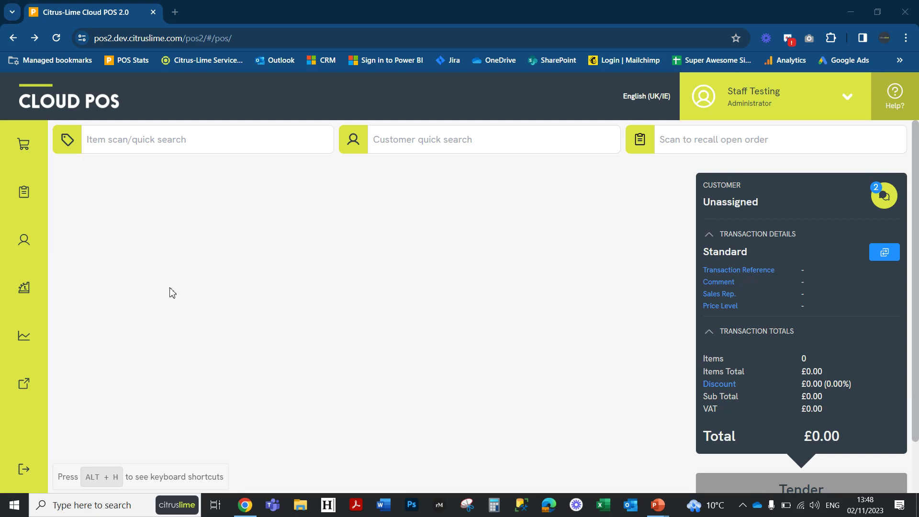
# Browse the Sales and Returns, Customer Orders, Customers and Till menus, then pin Customers open.
pyautogui.click(21, 163)
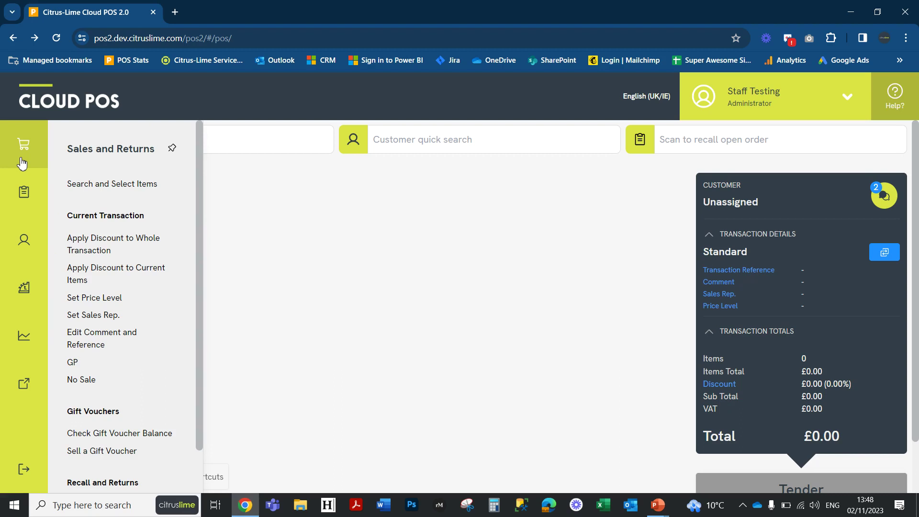
pyautogui.click(23, 193)
pyautogui.click(31, 240)
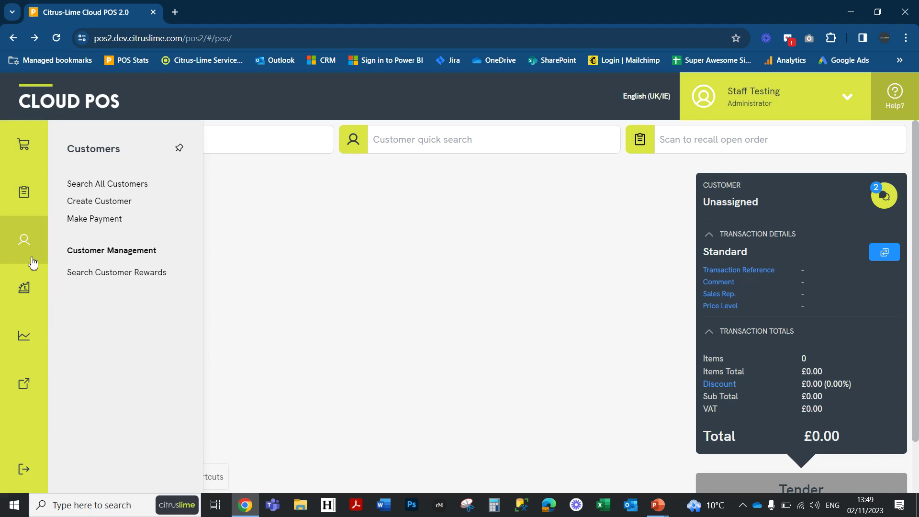
pyautogui.click(30, 280)
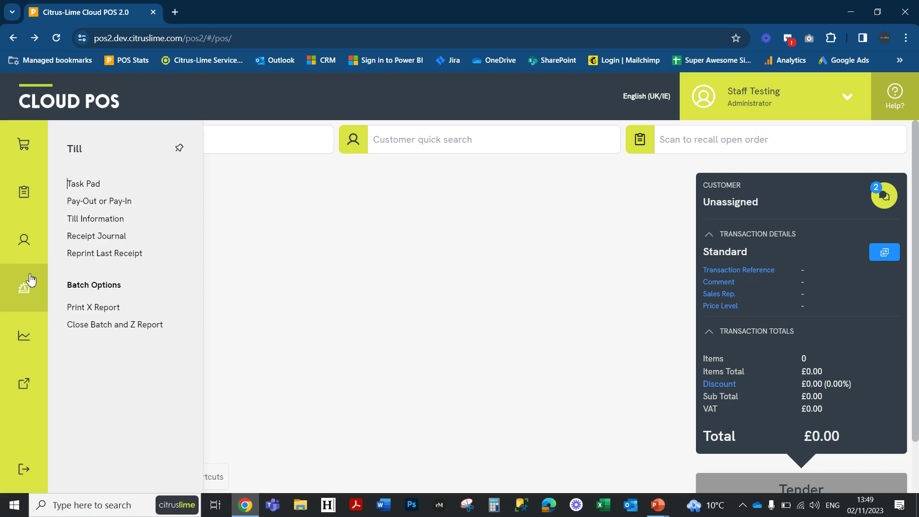
pyautogui.click(23, 255)
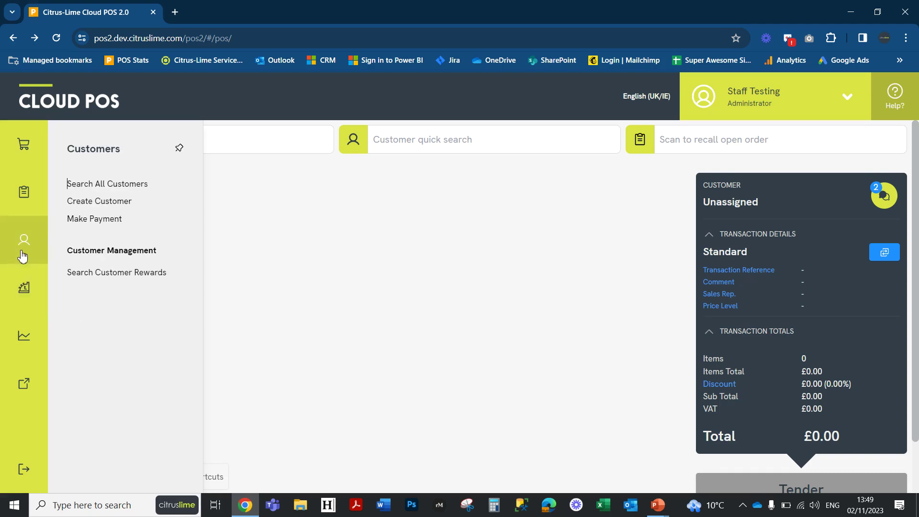
pyautogui.click(179, 151)
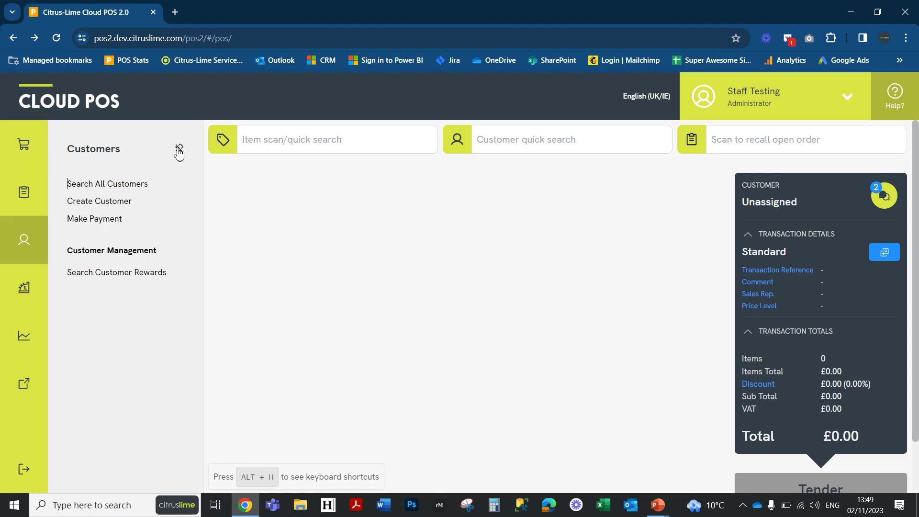
# Attach a customer to the sale by searching their name in Customer quick search.
pyautogui.click(517, 134)
pyautogui.write('sally')
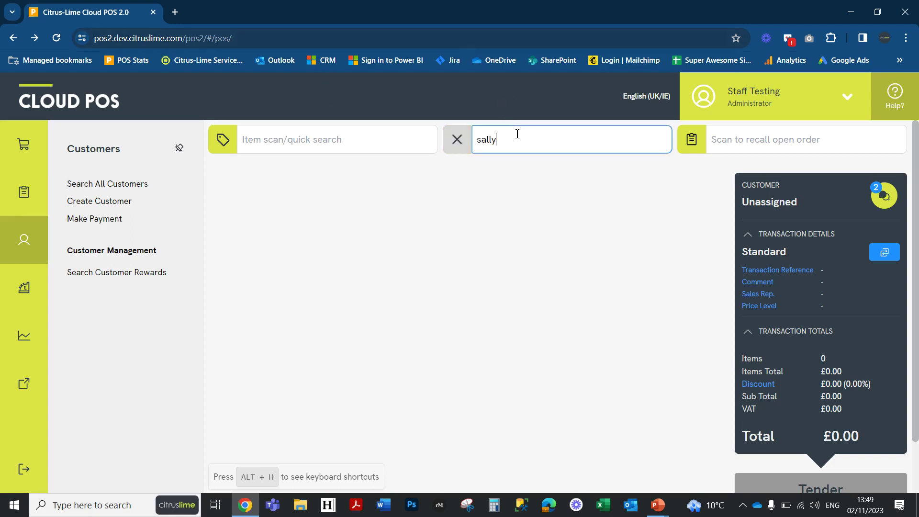
pyautogui.click(523, 190)
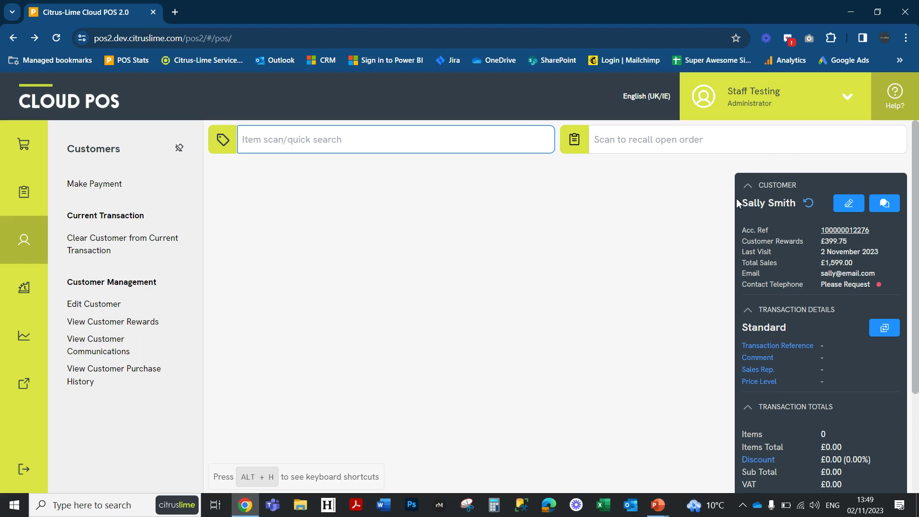
# Clear the customer from the sale, unpin the Customers panel, and open the sales Dashboard.
pyautogui.click(813, 205)
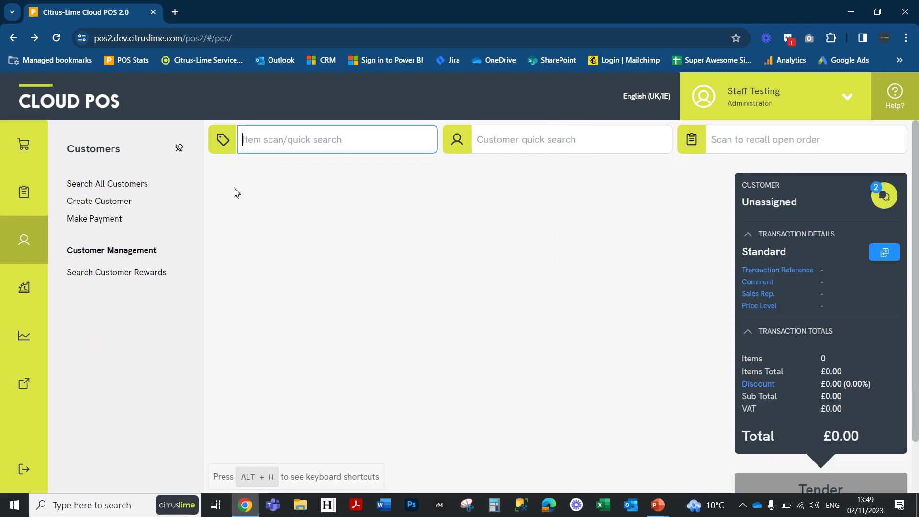
pyautogui.click(180, 149)
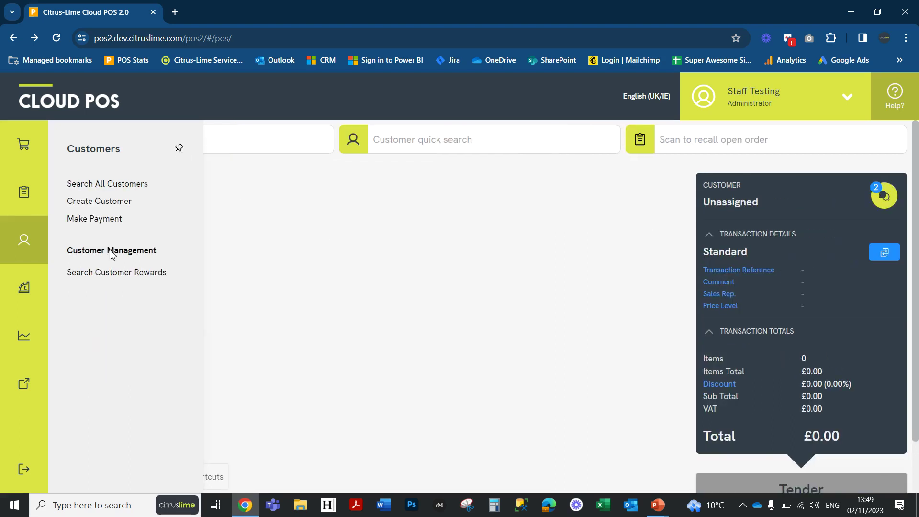
pyautogui.click(21, 342)
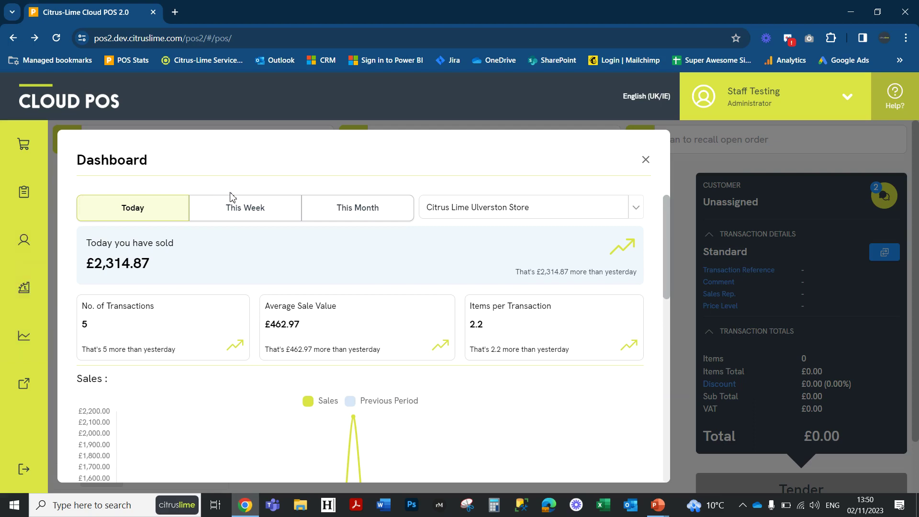
# Switch the Dashboard to This Week, scroll through the sales and department charts, then close it.
pyautogui.click(253, 211)
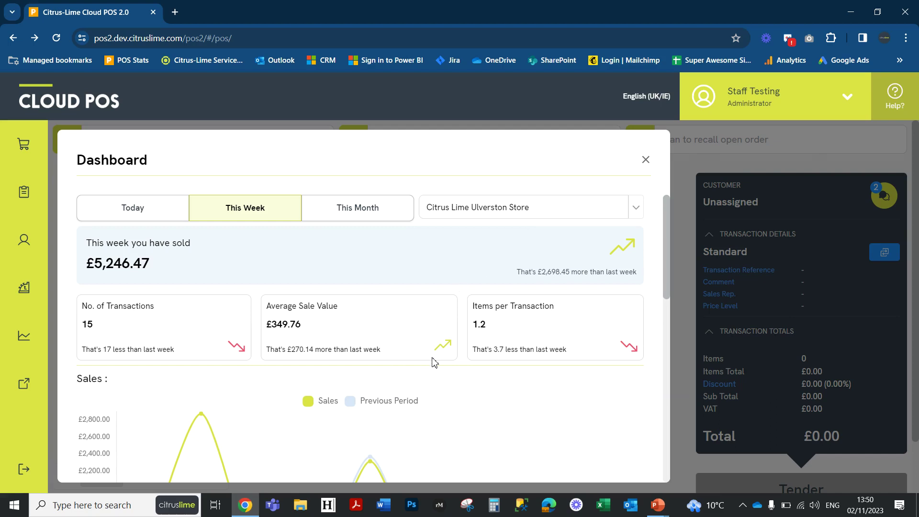
pyautogui.scroll(-1, 434, 362)
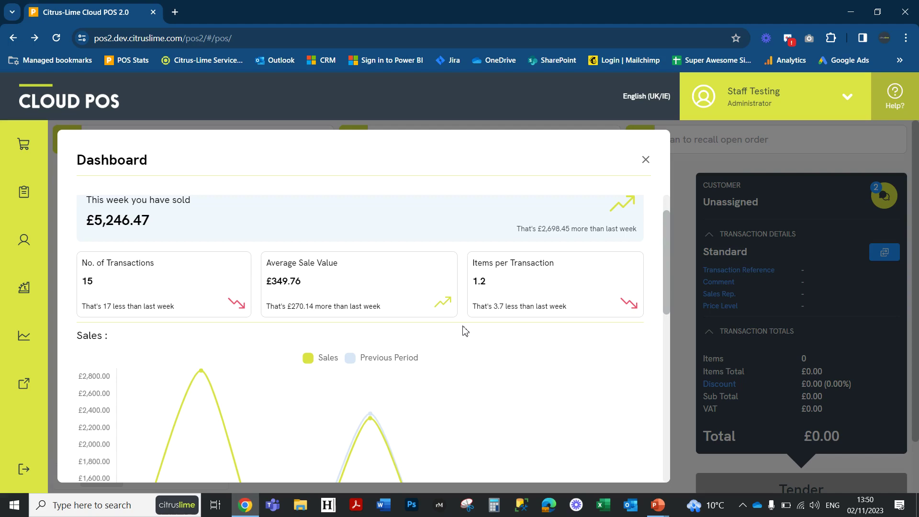
pyautogui.scroll(-3, 464, 330)
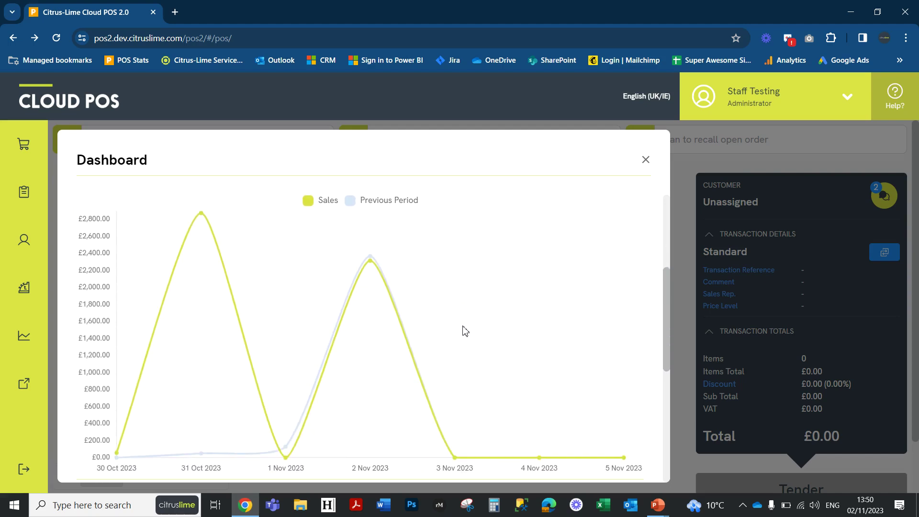
pyautogui.scroll(-6, 464, 330)
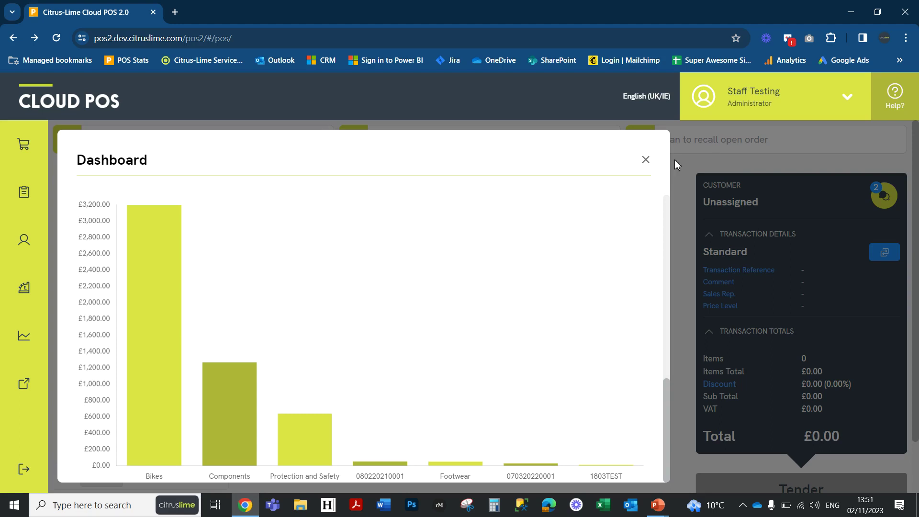
pyautogui.click(645, 160)
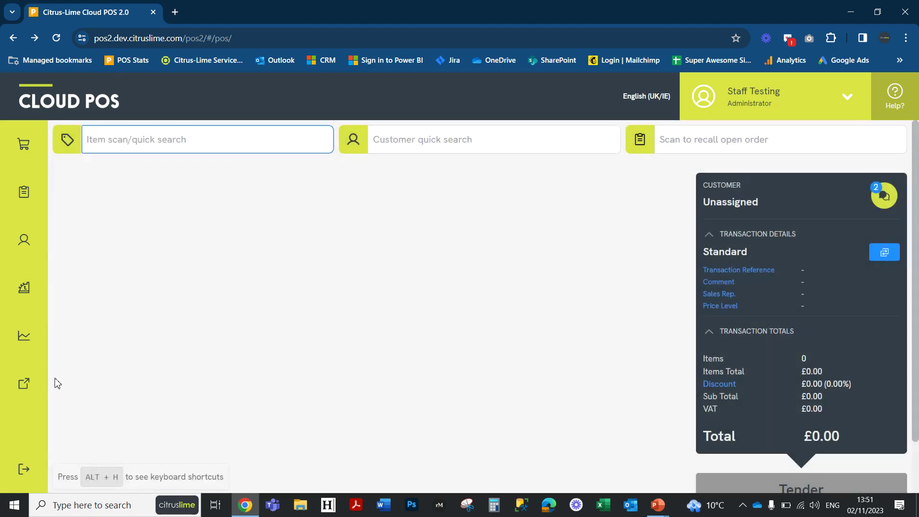
pyautogui.moveTo(15, 397)
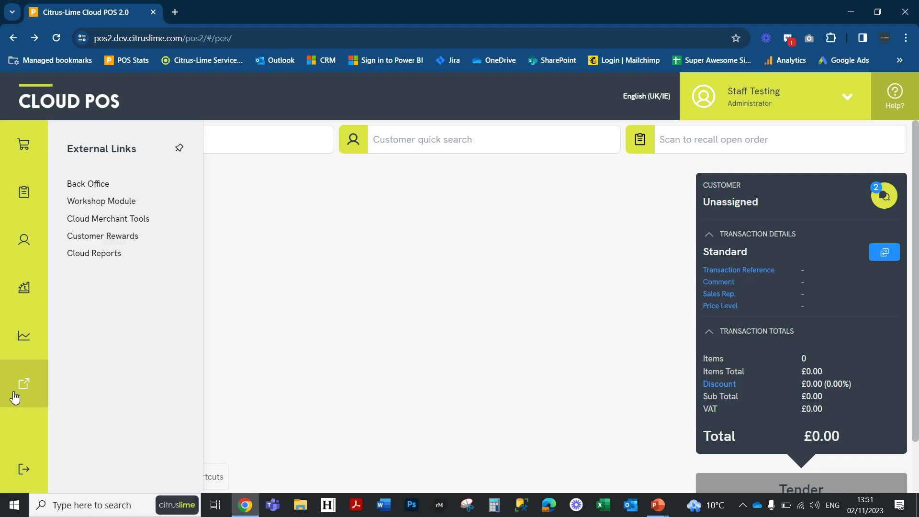
pyautogui.click(415, 299)
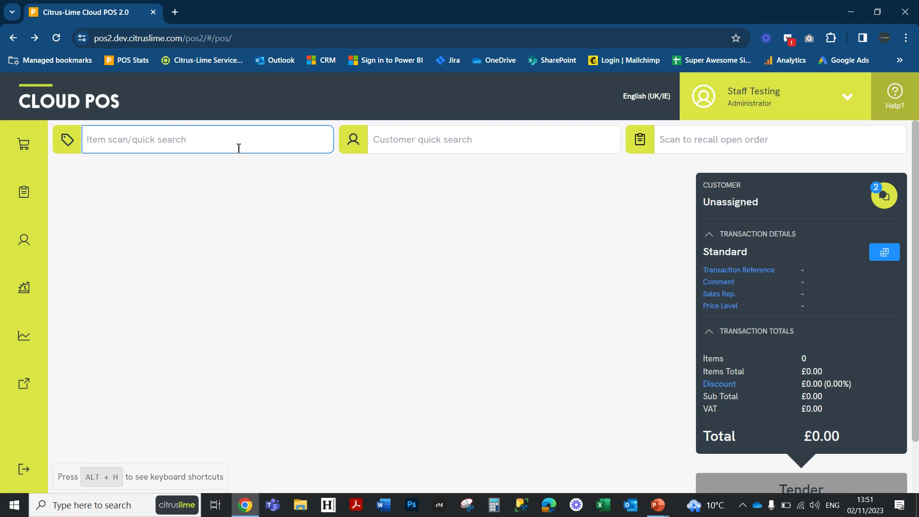
# Add Evoc Crash Pants 2019 Black Large via quick search 'evoc pants', then open Search and Select Item.
pyautogui.write('e')
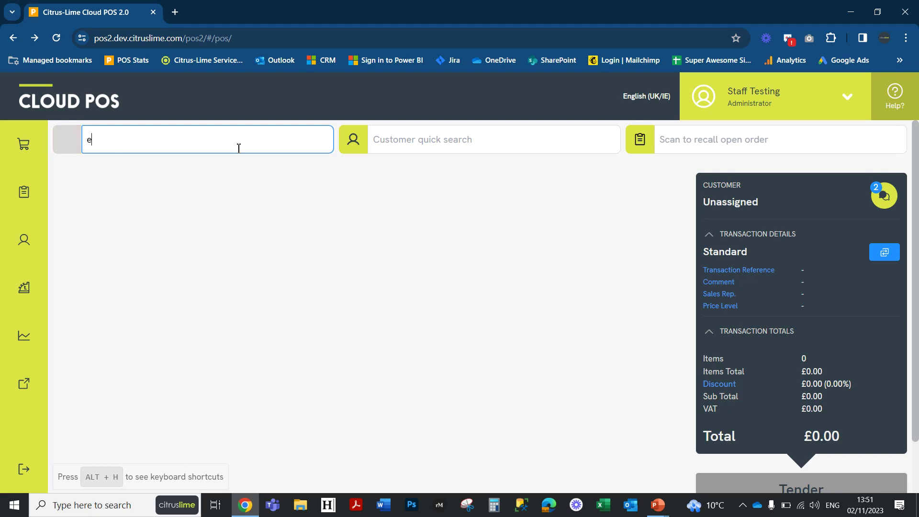
pyautogui.write('voc pants')
pyautogui.press('BackSpace')
pyautogui.write('s')
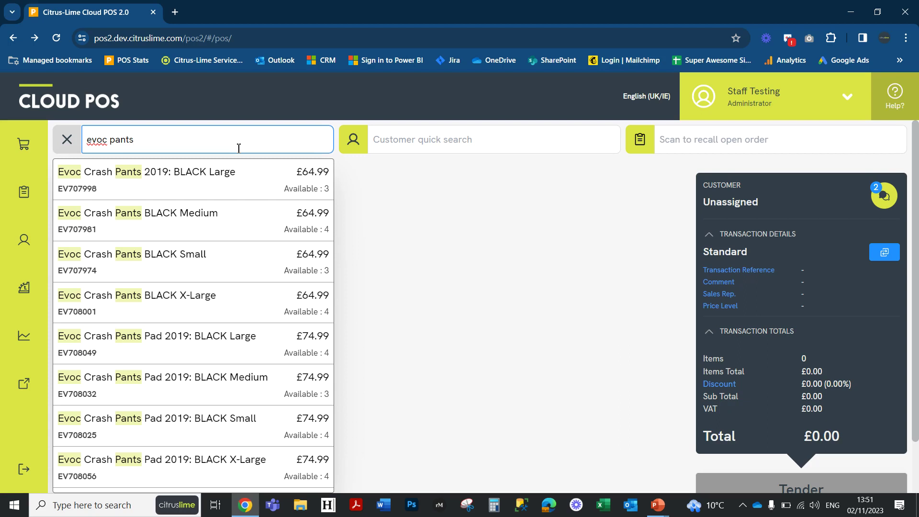
pyautogui.click(206, 181)
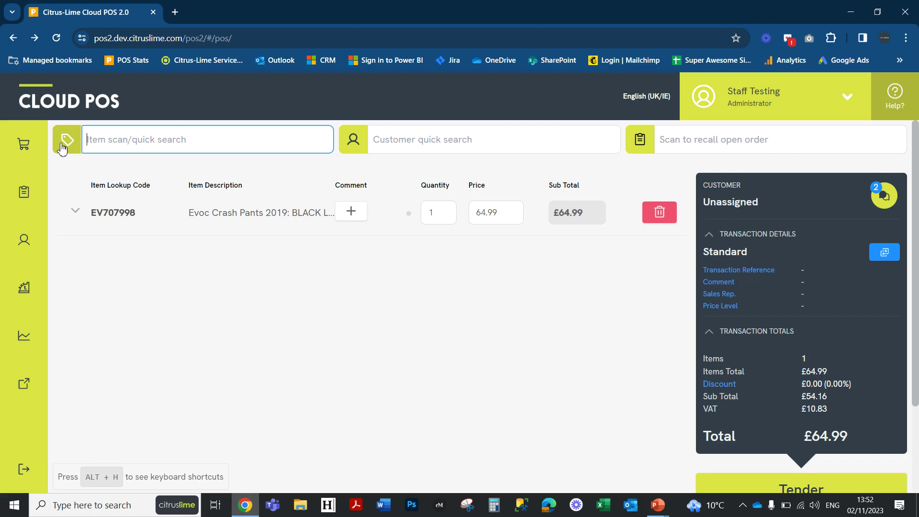
pyautogui.click(68, 140)
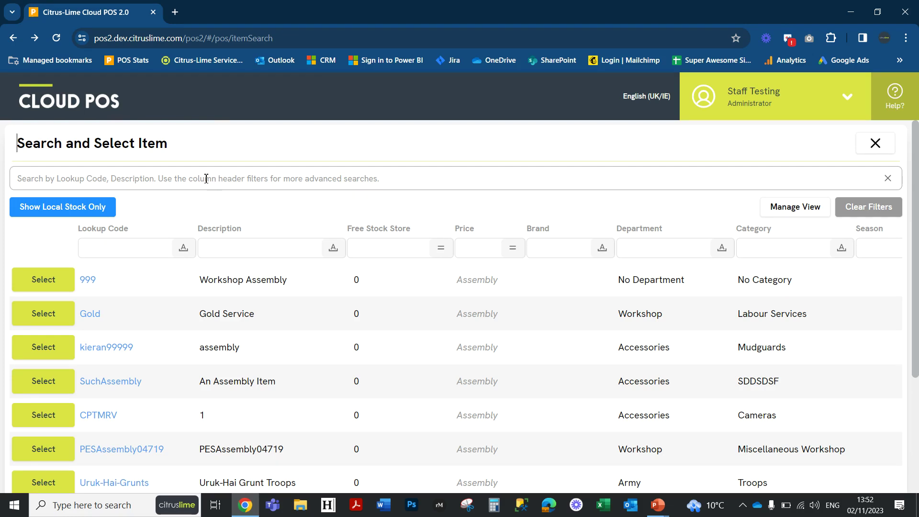
# Show local stock only, filter Description by 'vento', and open Stock Detail for VENTO SS JERSEY.
pyautogui.click(75, 212)
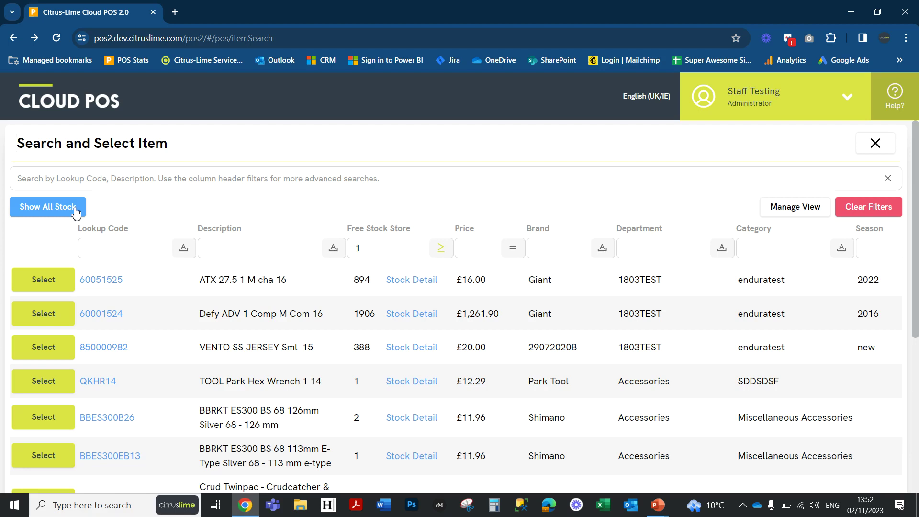
pyautogui.click(252, 248)
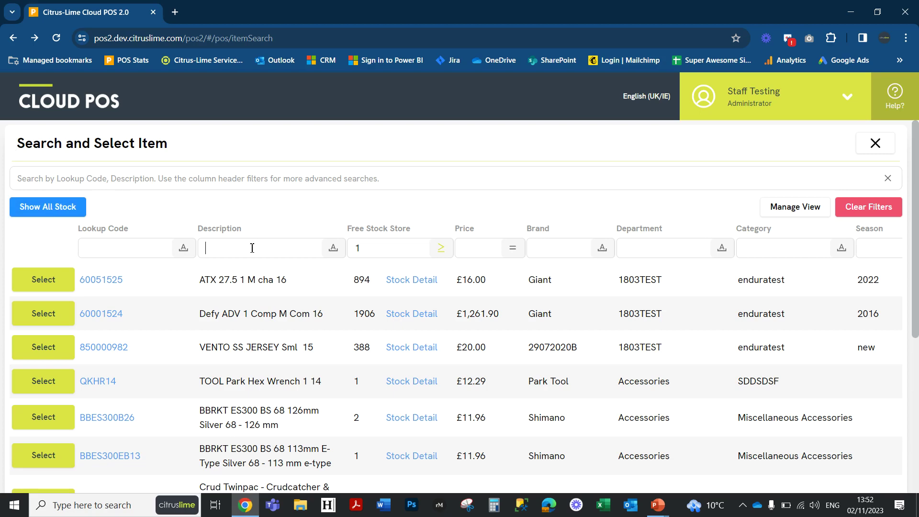
pyautogui.write('vento')
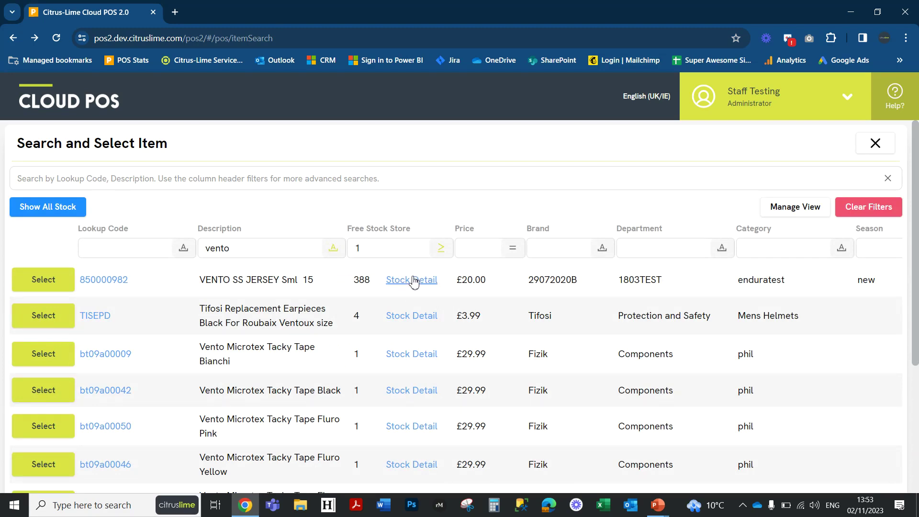
pyautogui.click(414, 280)
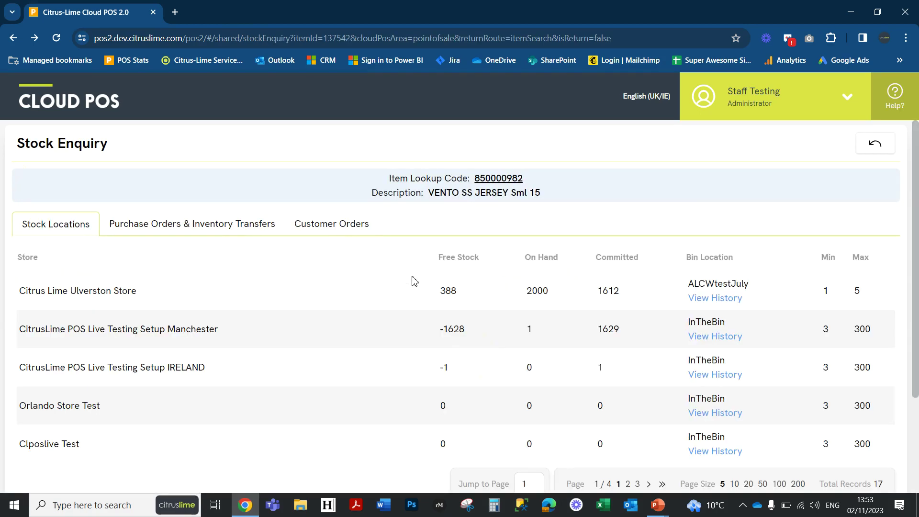
# Check the jersey's stock locations, Purchase Orders & Inventory Transfers and Customer Orders, then return to results.
pyautogui.scroll(-3, 448, 387)
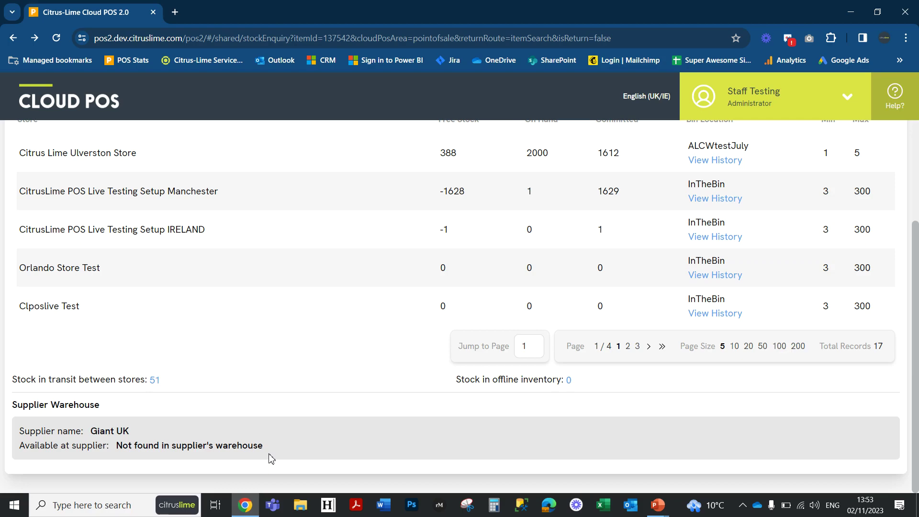
pyautogui.scroll(3, 270, 458)
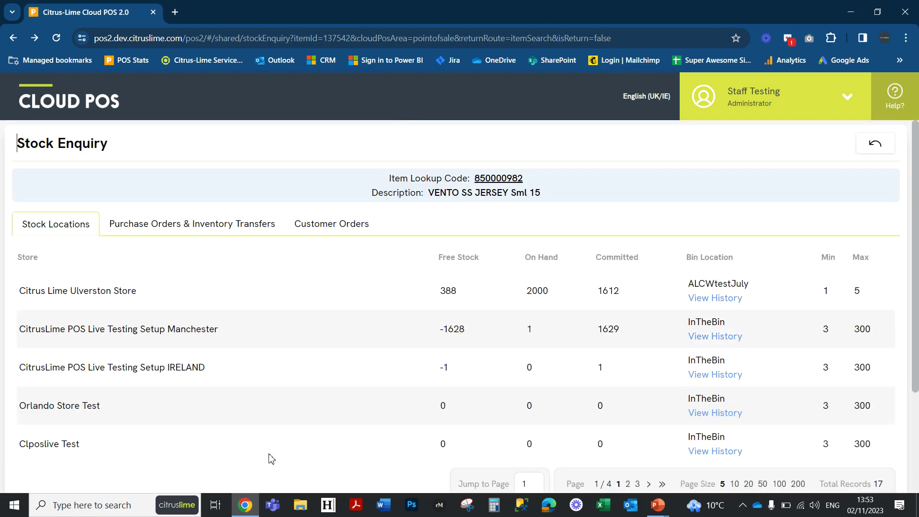
pyautogui.click(233, 235)
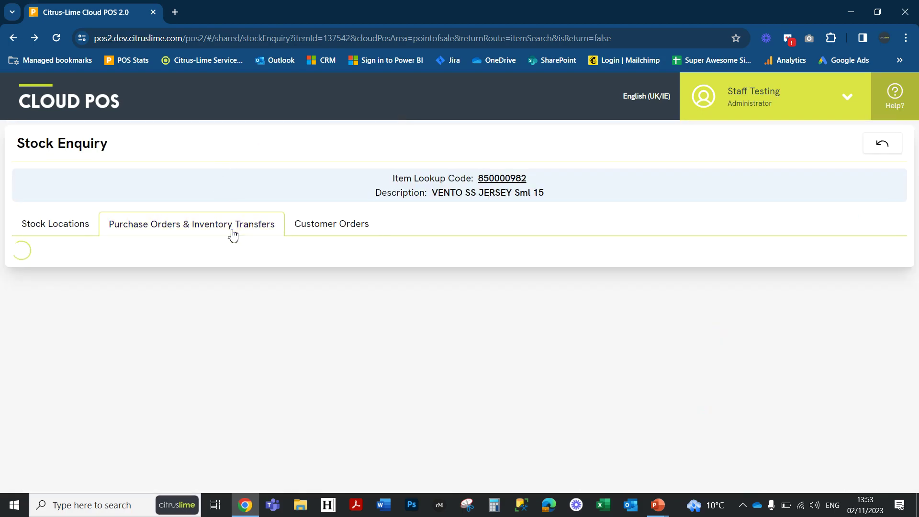
pyautogui.click(315, 223)
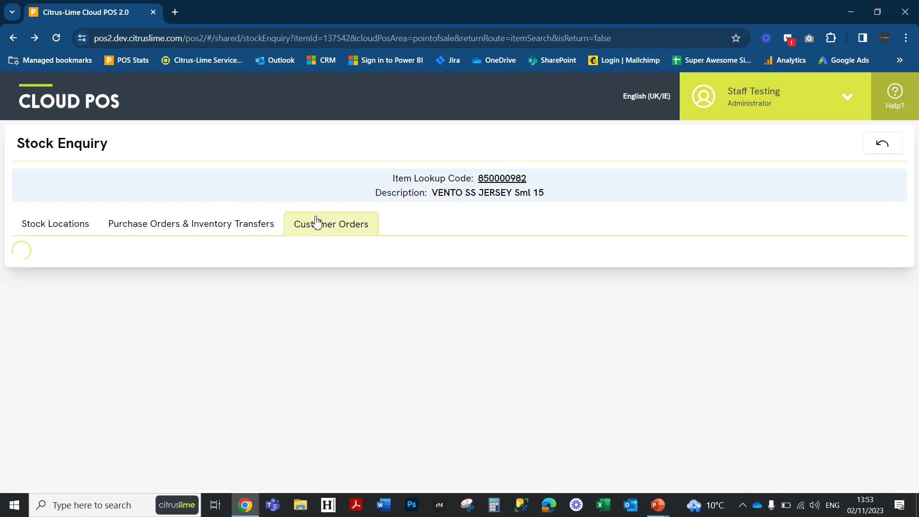
pyautogui.click(875, 146)
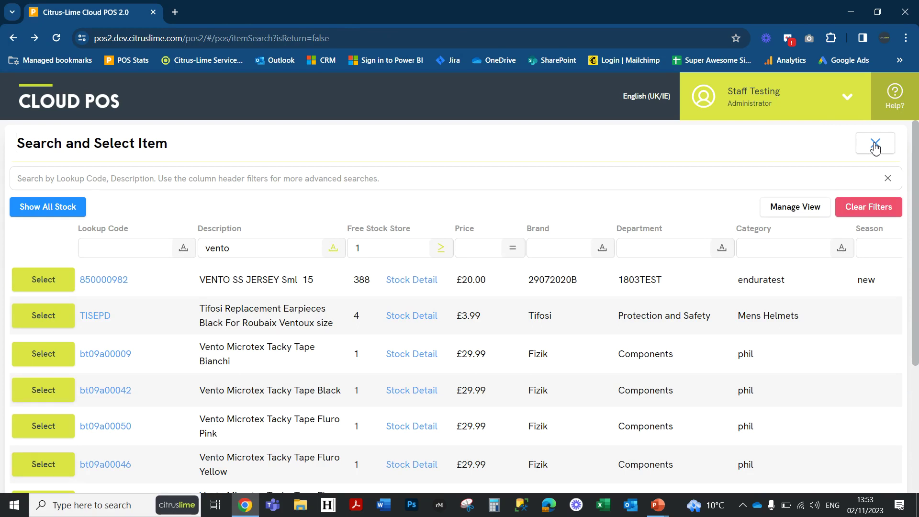
# In Manage View, hide the Season column and move Description after Free Stock Store.
pyautogui.click(801, 211)
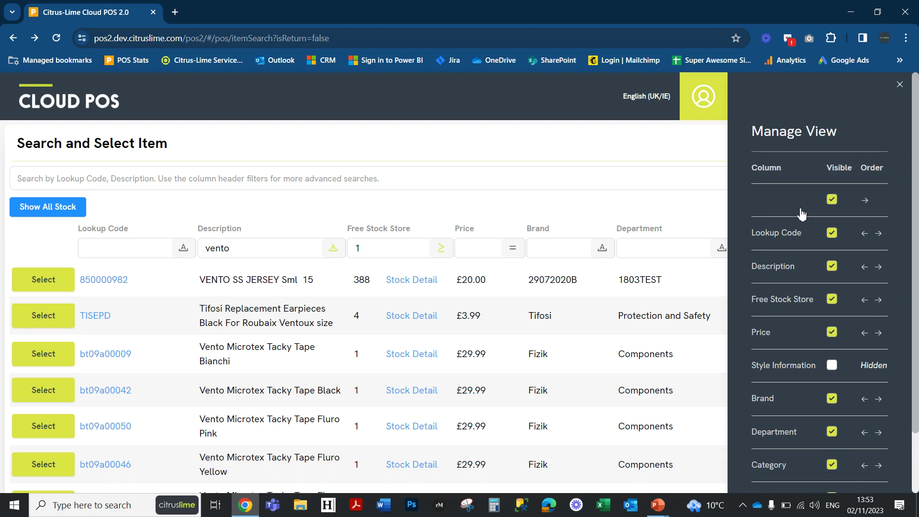
pyautogui.click(831, 336)
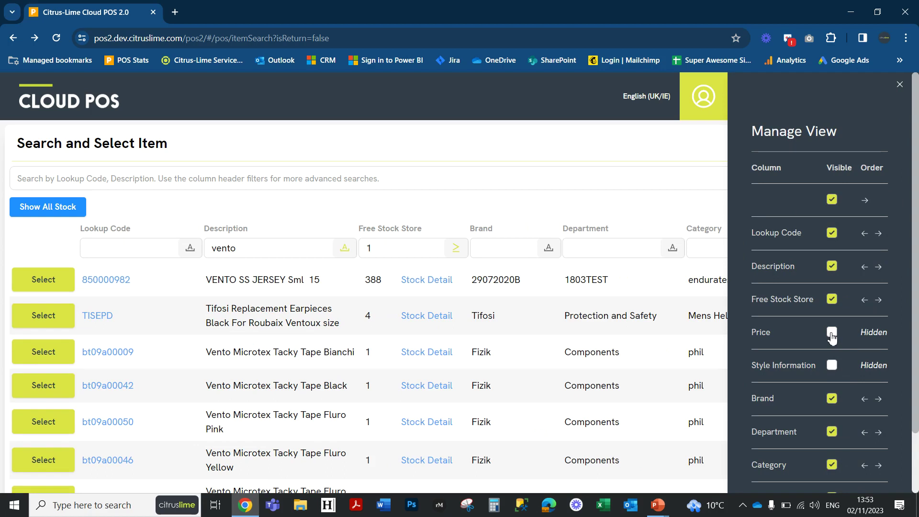
pyautogui.click(832, 336)
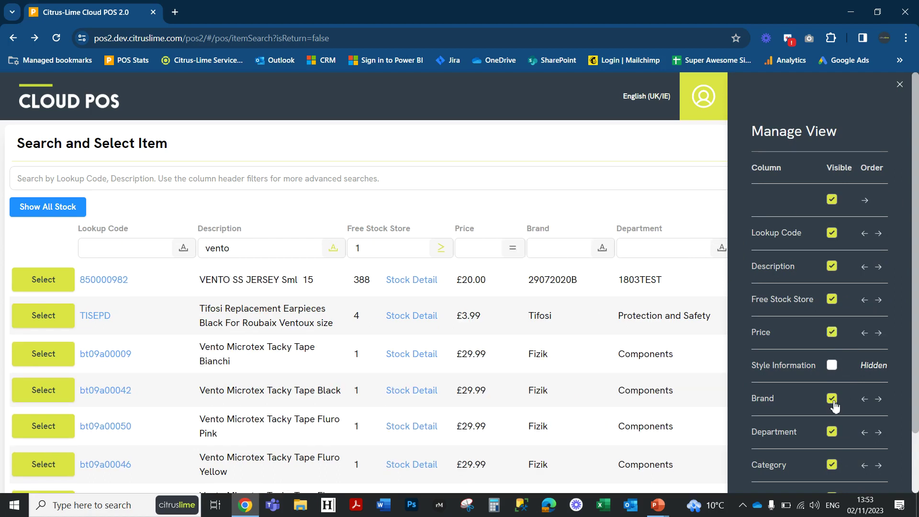
pyautogui.scroll(-2, 832, 402)
pyautogui.rightClick(831, 432)
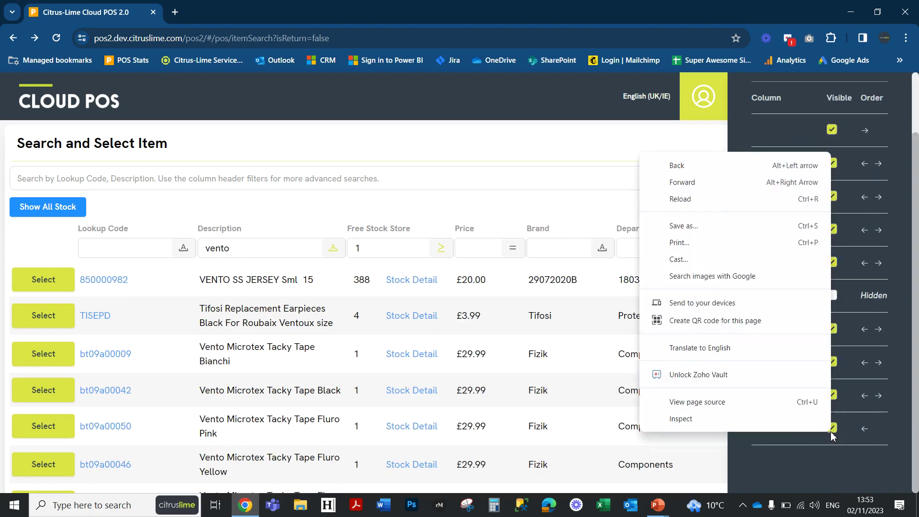
pyautogui.click(832, 433)
pyautogui.click(832, 433)
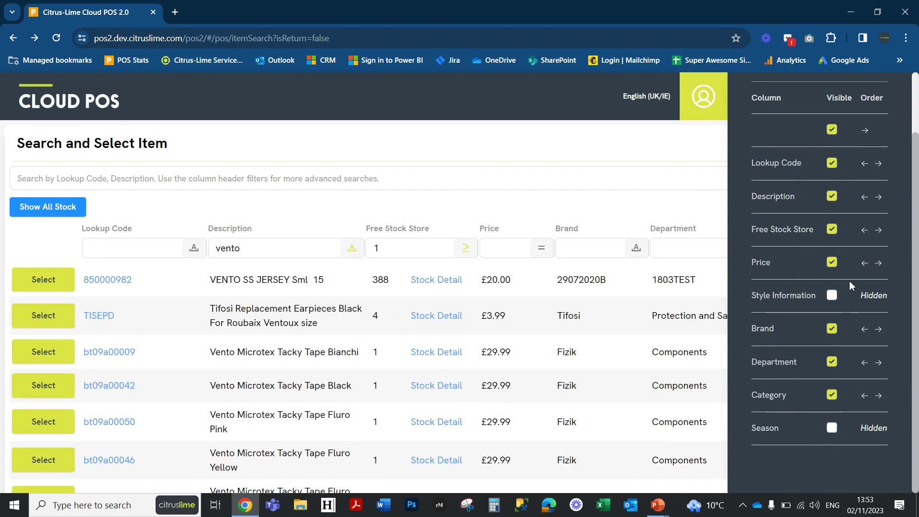
pyautogui.scroll(2, 851, 286)
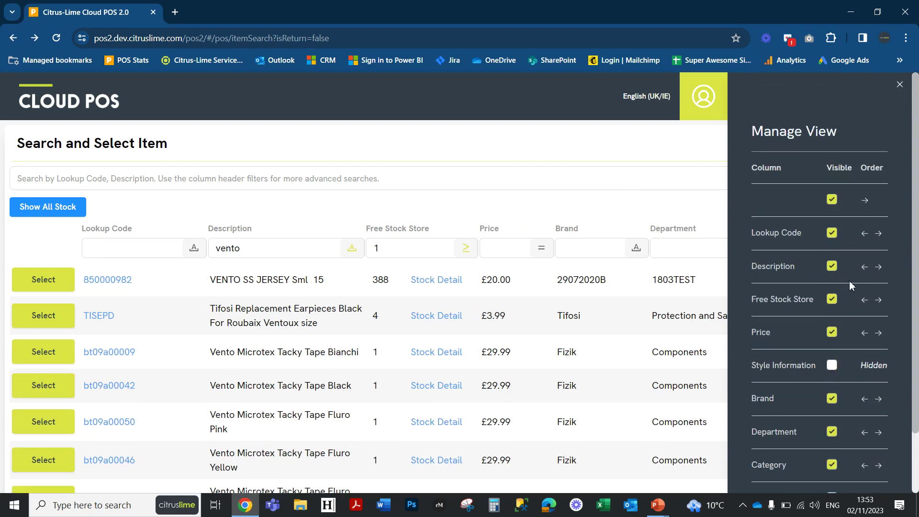
pyautogui.click(879, 267)
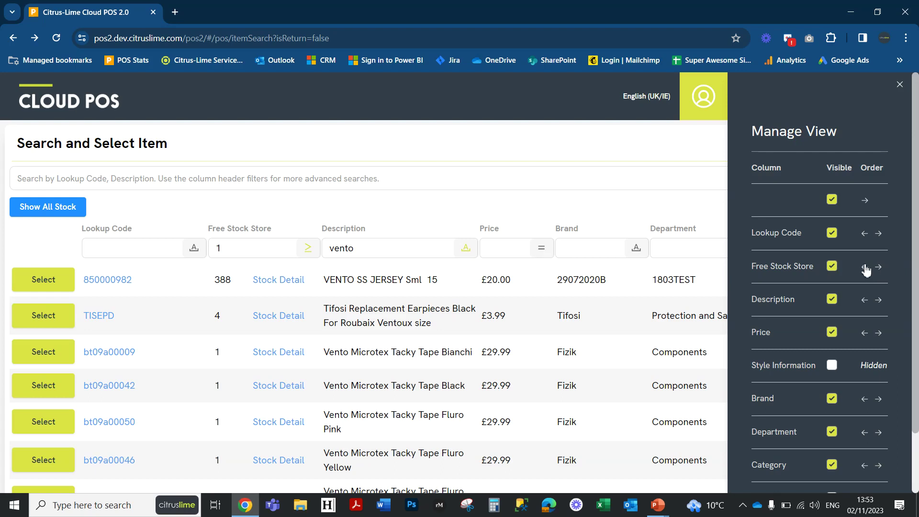
pyautogui.click(899, 85)
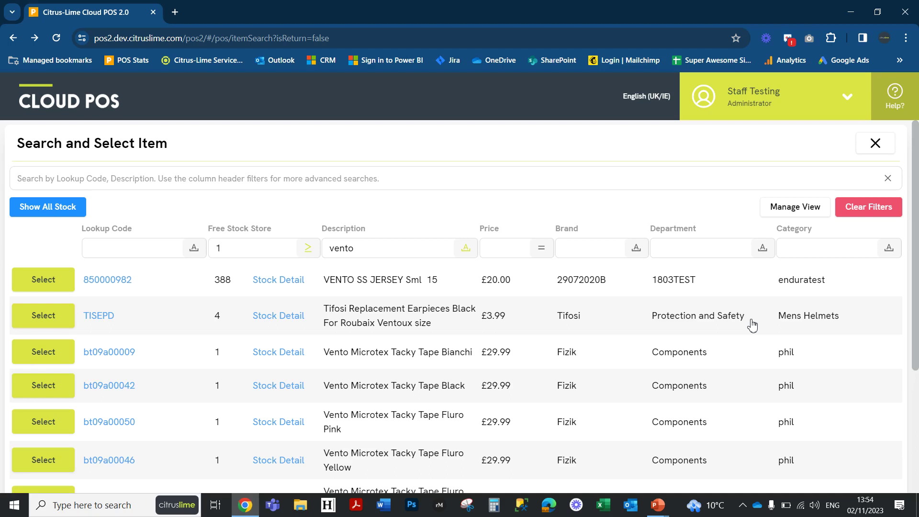
# Close item search and expand the EV707998 Evoc Crash Pants line to show tax and discount.
pyautogui.click(873, 144)
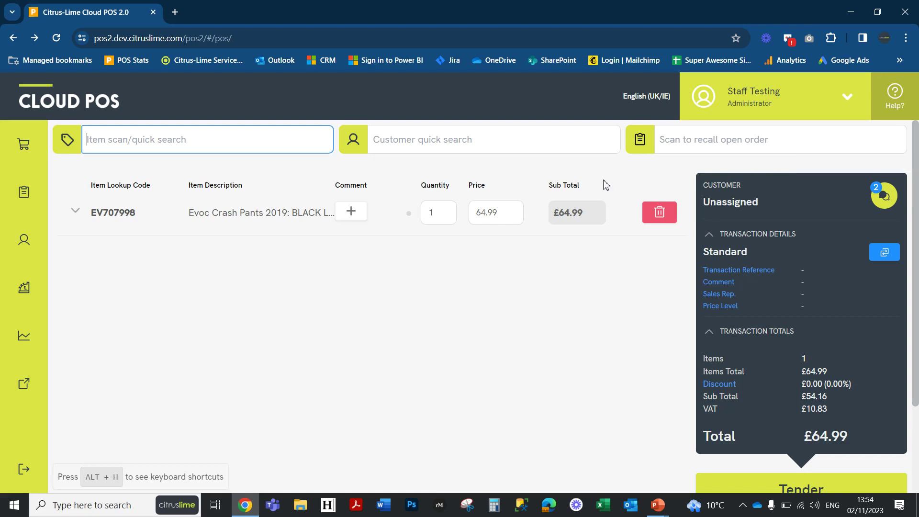
pyautogui.click(75, 213)
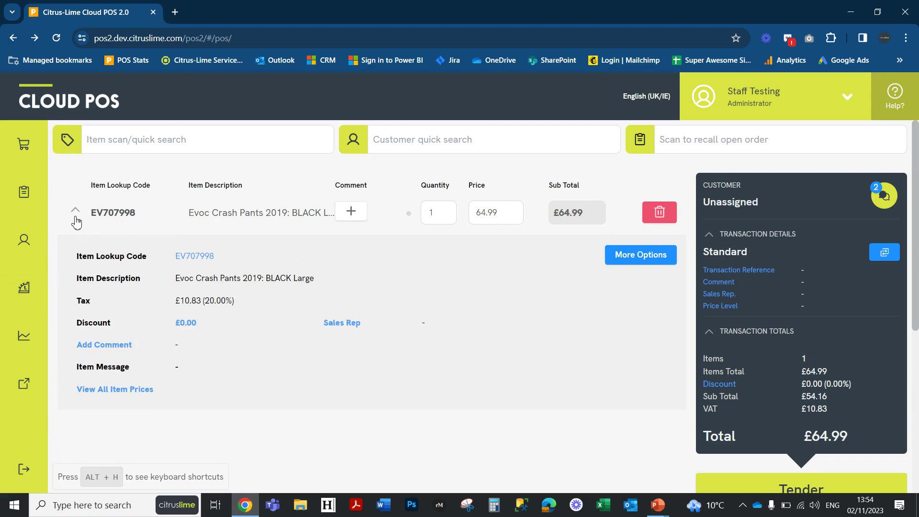
# Apply a 5% Set Discount to the Evoc Crash Pants line, bringing the total to £61.74.
pyautogui.click(629, 257)
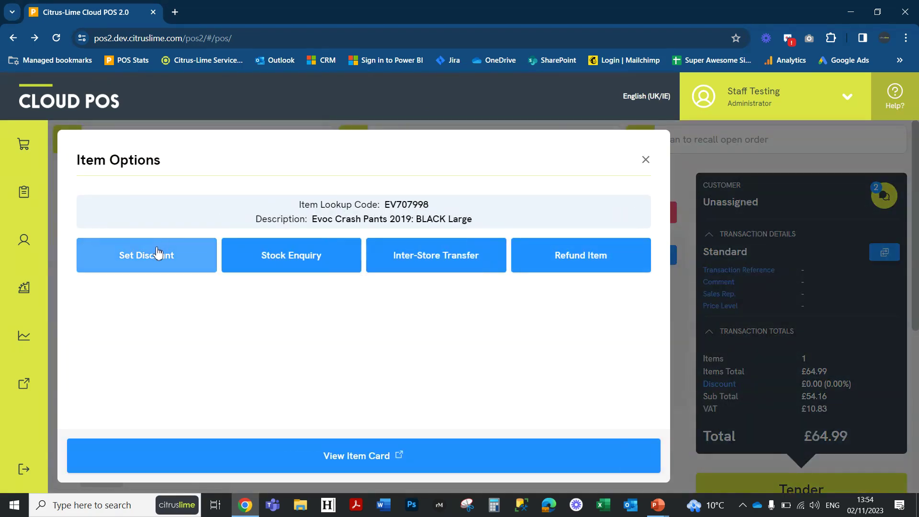
pyautogui.click(157, 253)
pyautogui.scroll(3, 366, 254)
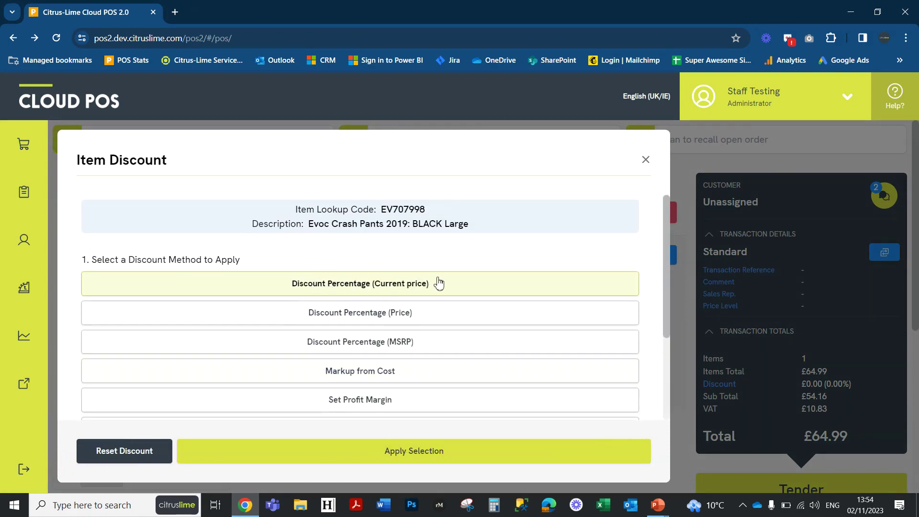
pyautogui.scroll(-3, 415, 359)
pyautogui.click(204, 391)
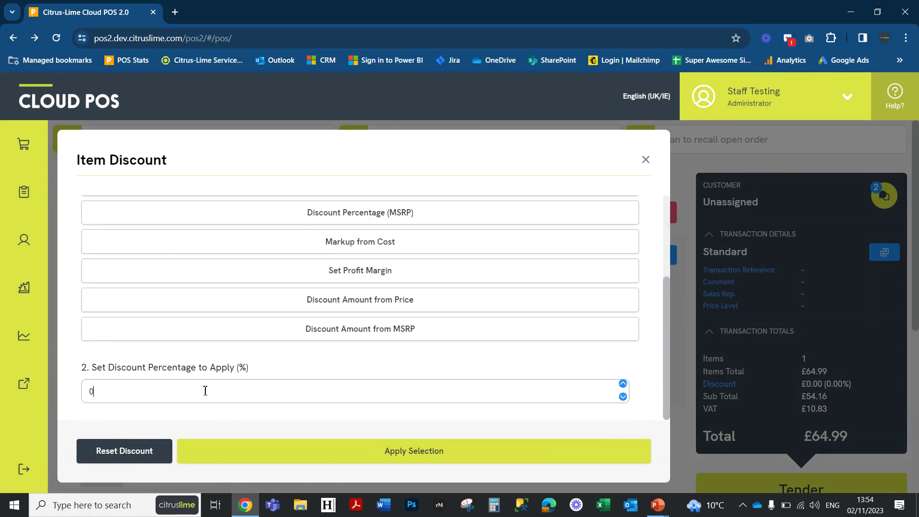
pyautogui.press('BackSpace')
pyautogui.write('5')
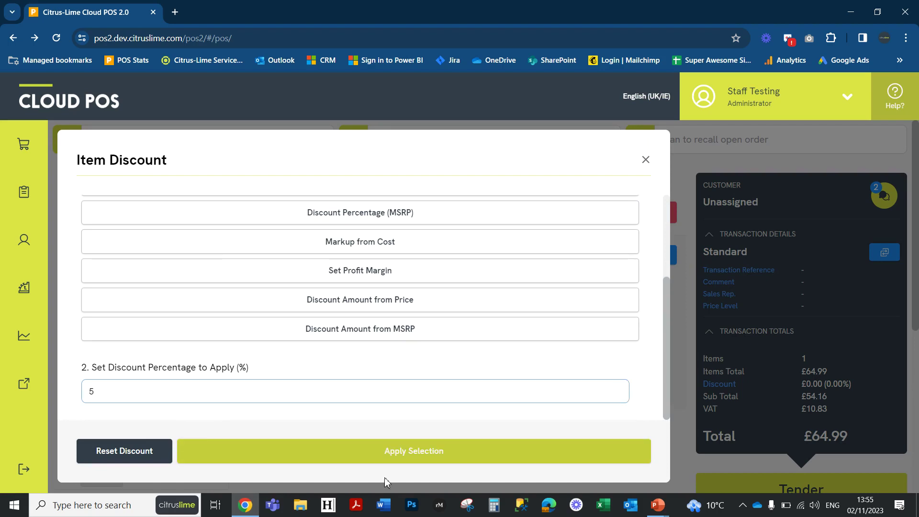
pyautogui.click(402, 453)
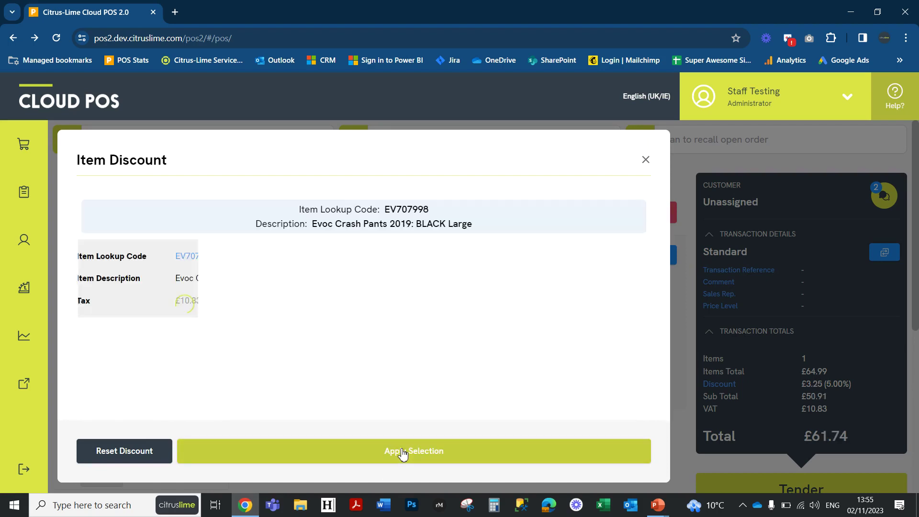
pyautogui.click(644, 161)
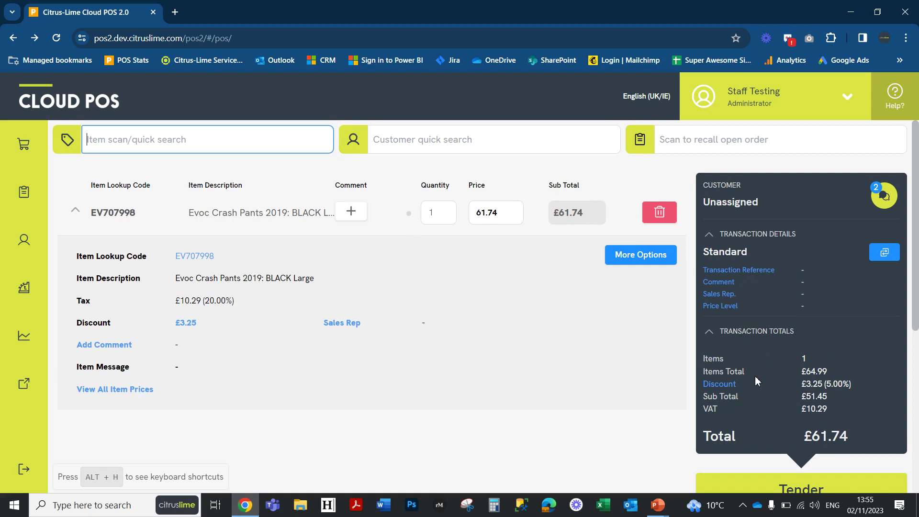
# Attach an existing customer to the sale by quick-searching their name and picking the match.
pyautogui.click(471, 136)
pyautogui.write('cate')
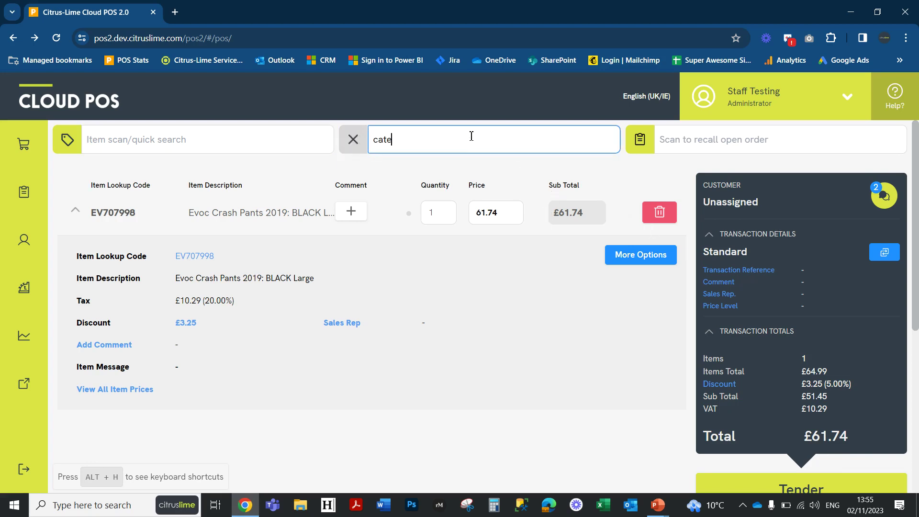
pyautogui.click(487, 177)
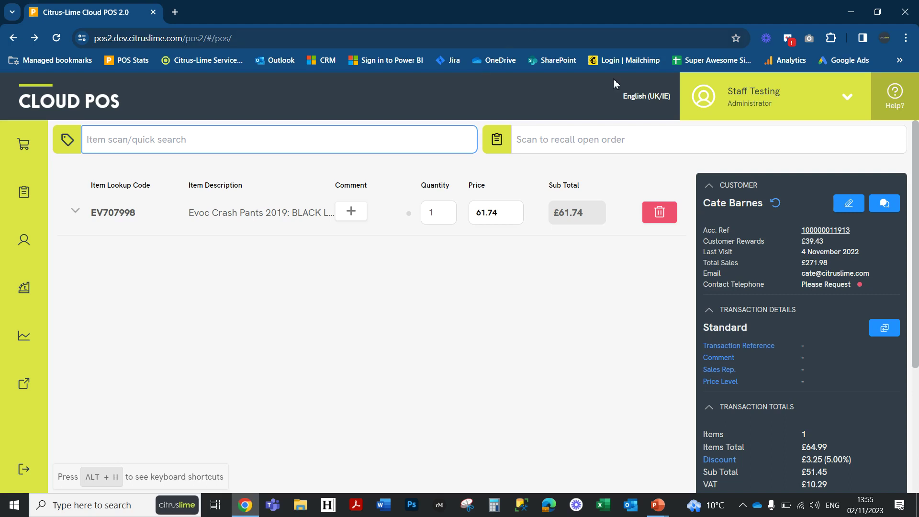
# Save a mobile number to the attached customer's record as their contact telephone.
pyautogui.click(853, 206)
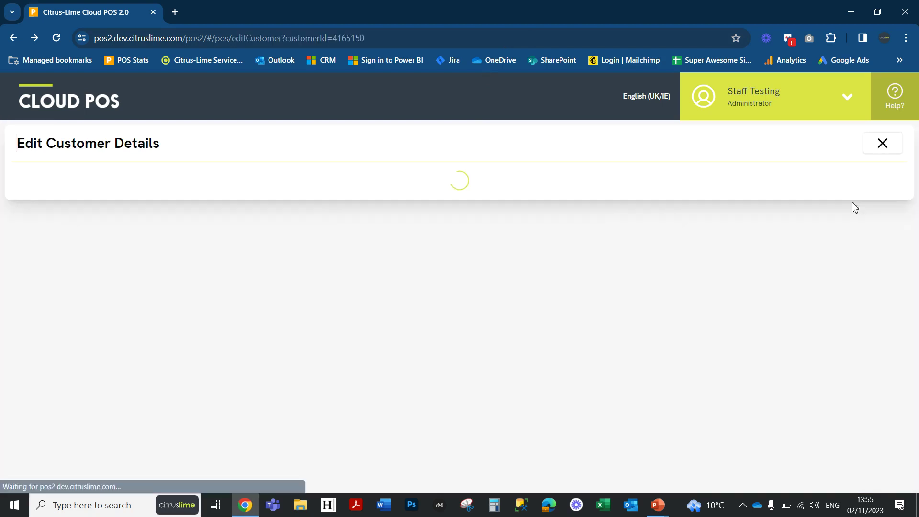
pyautogui.click(170, 287)
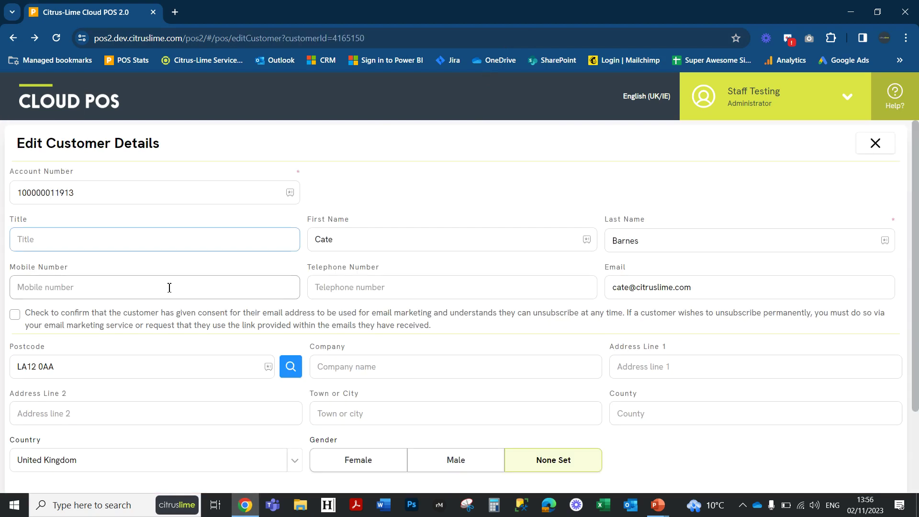
pyautogui.write('07')
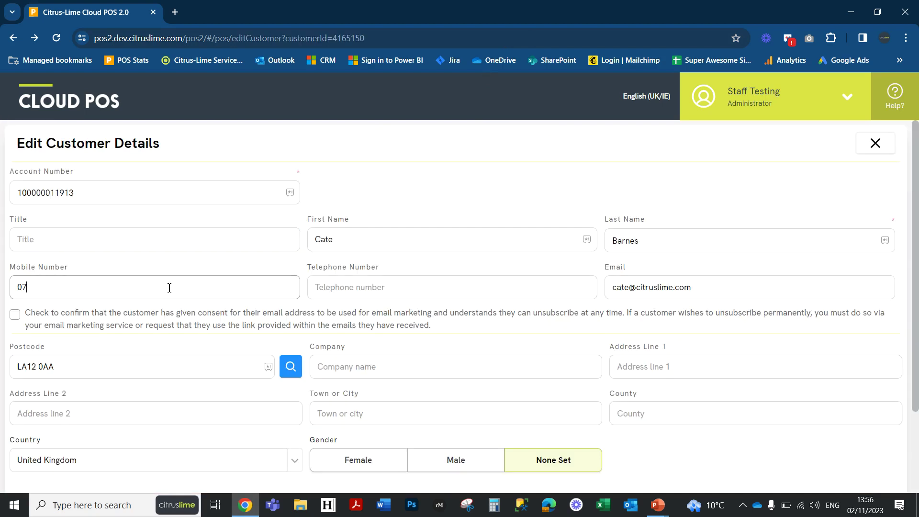
pyautogui.write('987654321')
pyautogui.scroll(-3, 684, 358)
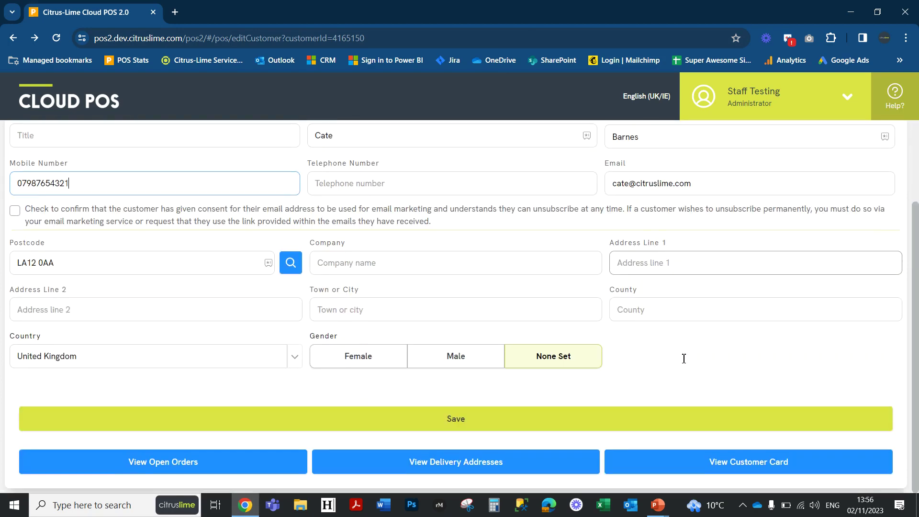
pyautogui.click(455, 433)
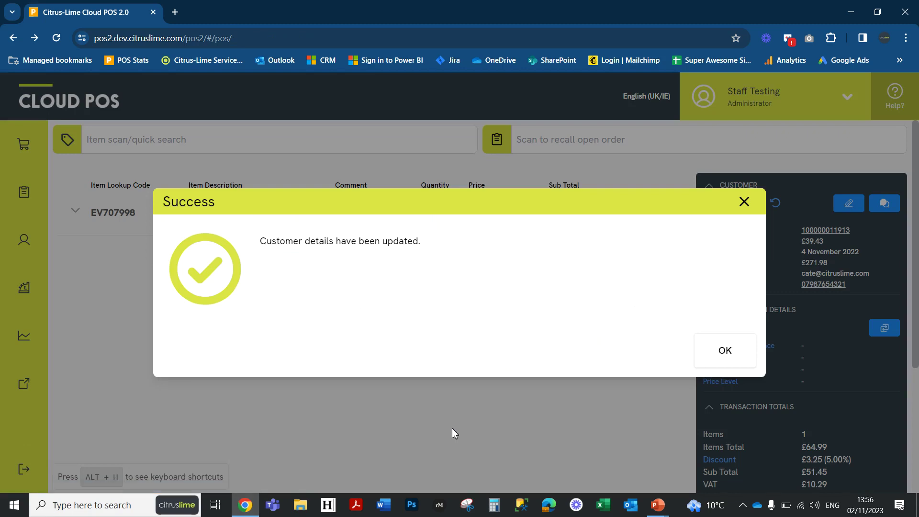
pyautogui.click(717, 352)
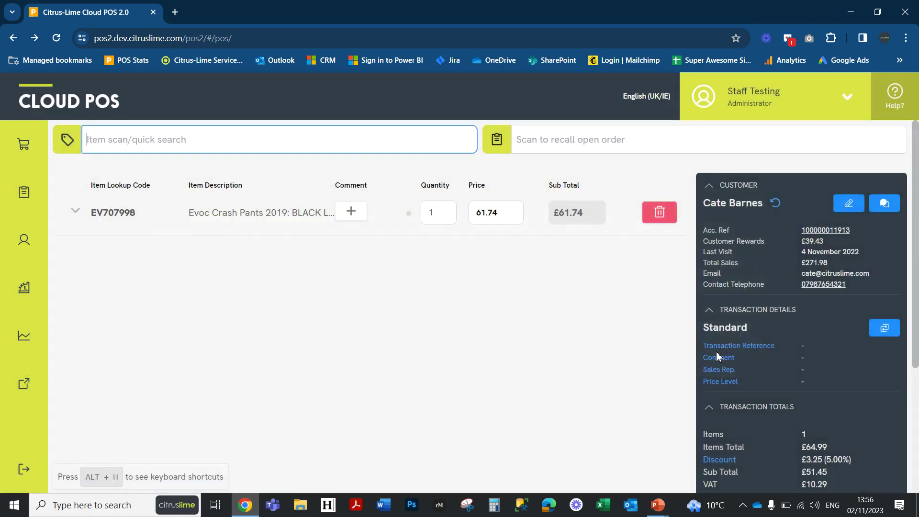
pyautogui.click(880, 207)
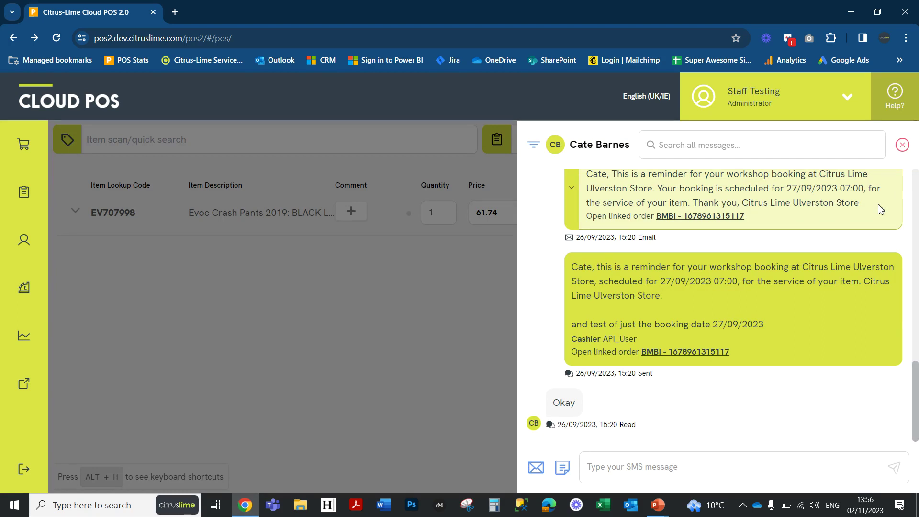
pyautogui.click(533, 152)
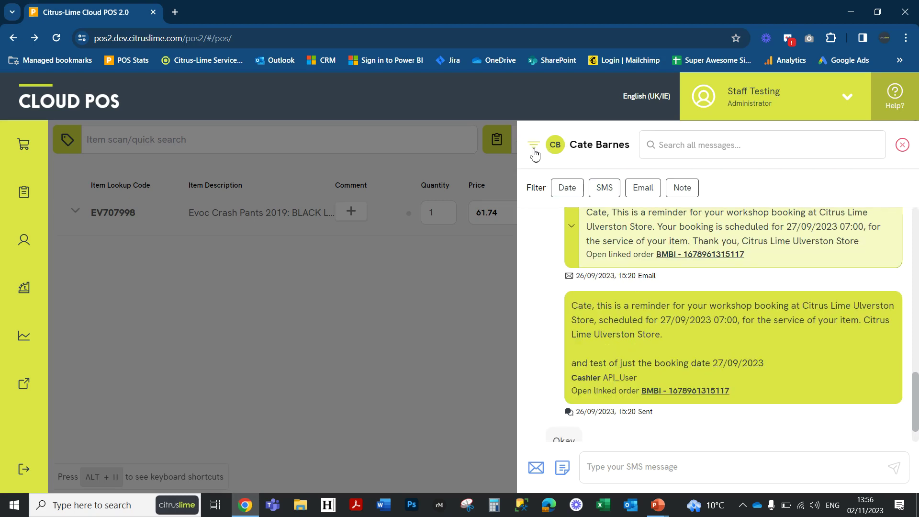
pyautogui.click(606, 191)
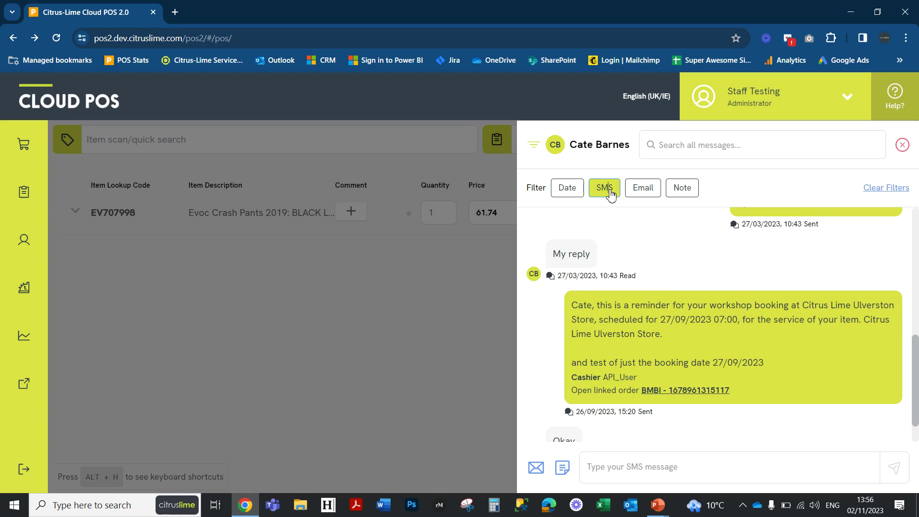
pyautogui.click(903, 145)
pyautogui.scroll(-3, 807, 430)
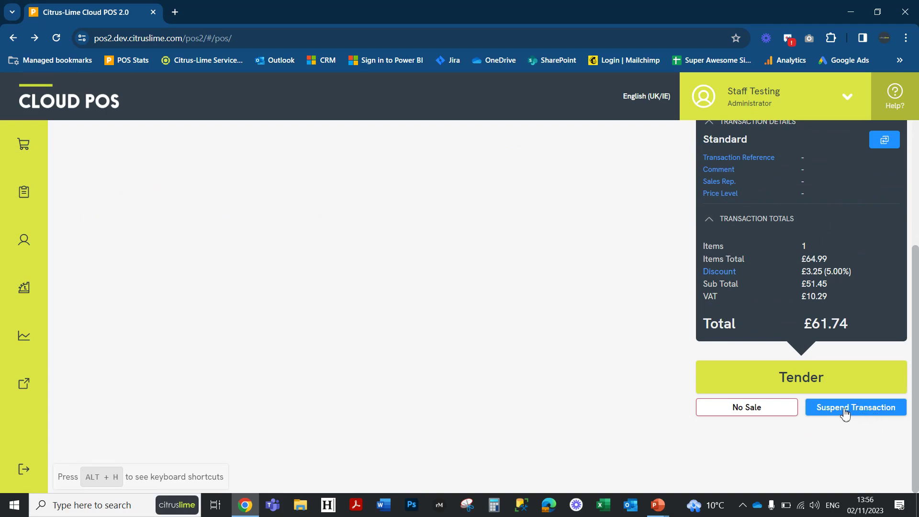
# Suspend the £61.74 sale, leaving an empty £0.00 till with no customer.
pyautogui.click(845, 407)
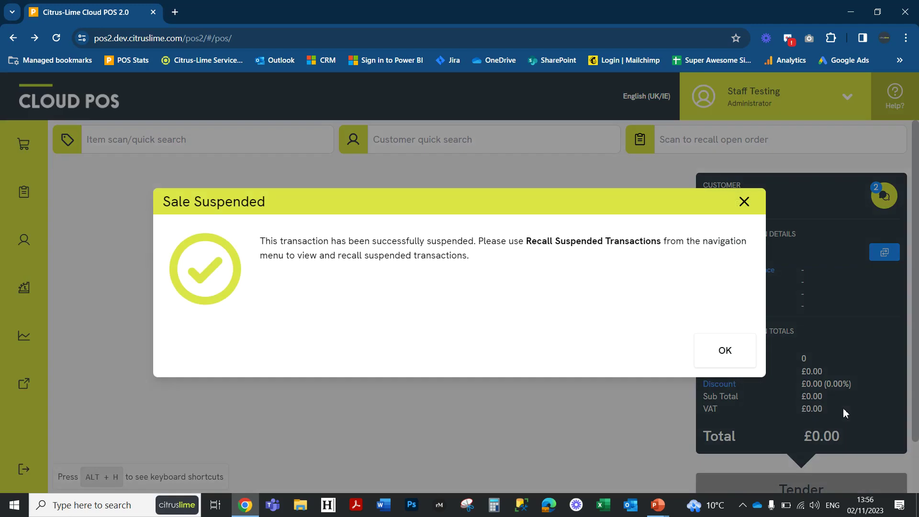
pyautogui.click(728, 355)
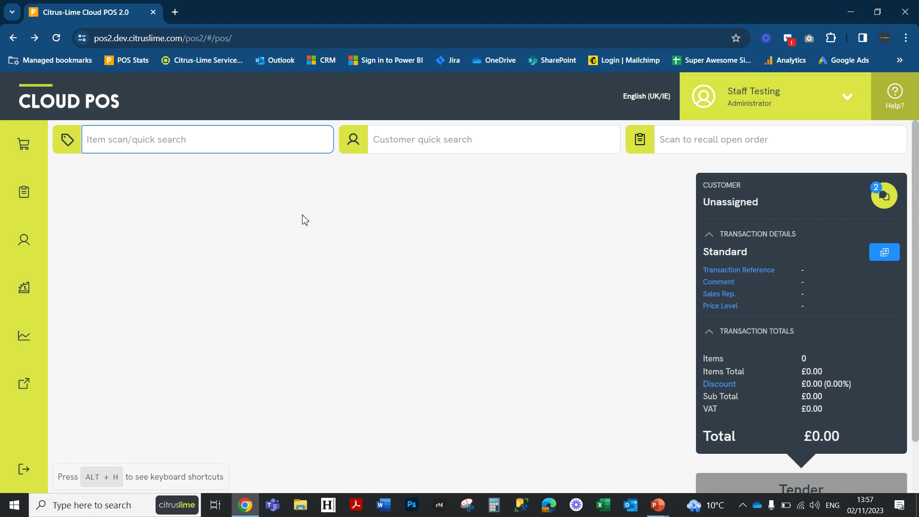
# Find the owing customer with quick search and attach them to the till.
pyautogui.click(447, 147)
pyautogui.write('john j')
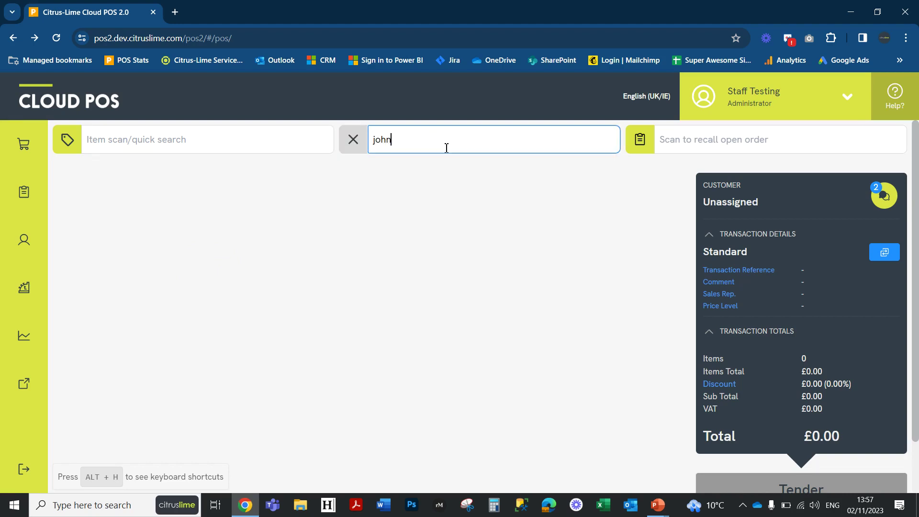
pyautogui.click(472, 178)
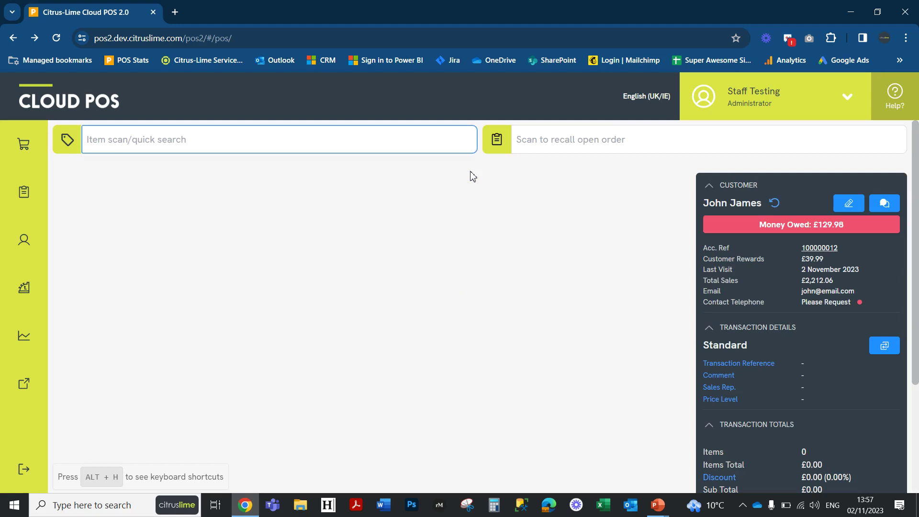
# Pay off the customer's £84.99 open receivable as an account repayment line.
pyautogui.click(860, 229)
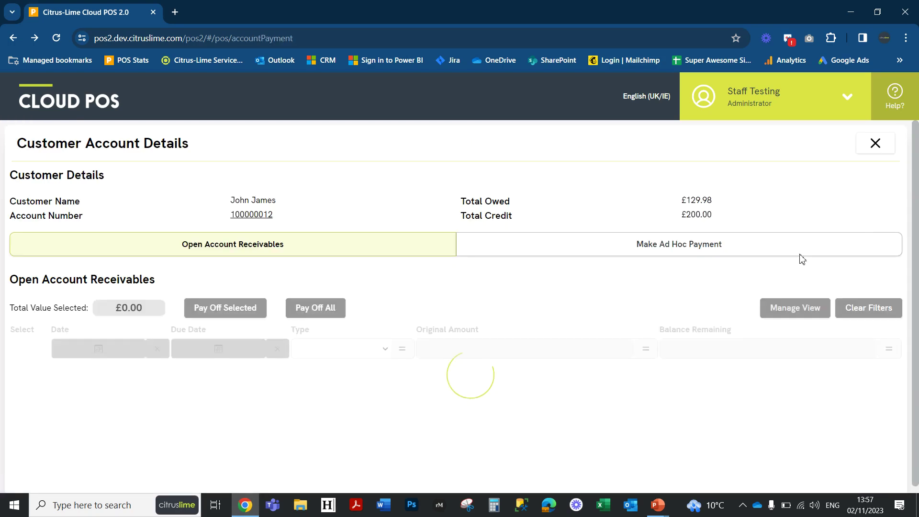
pyautogui.scroll(-1, 604, 357)
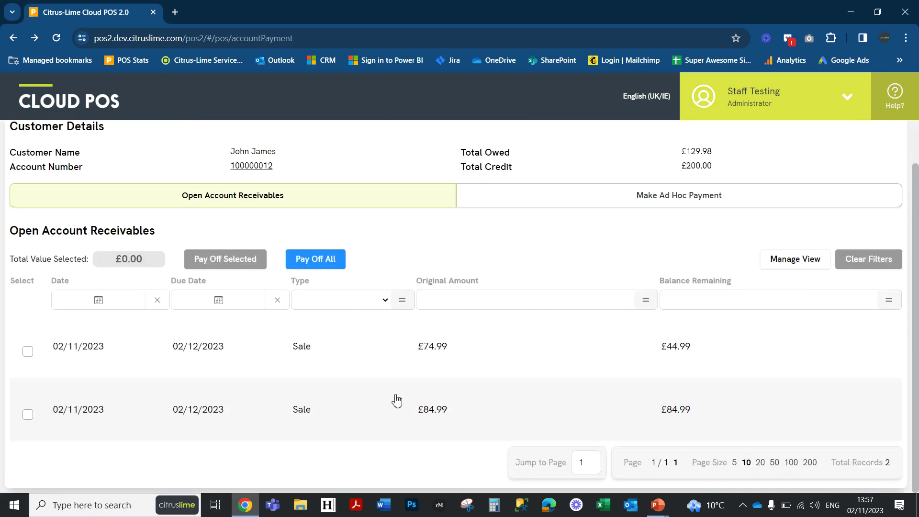
pyautogui.click(27, 414)
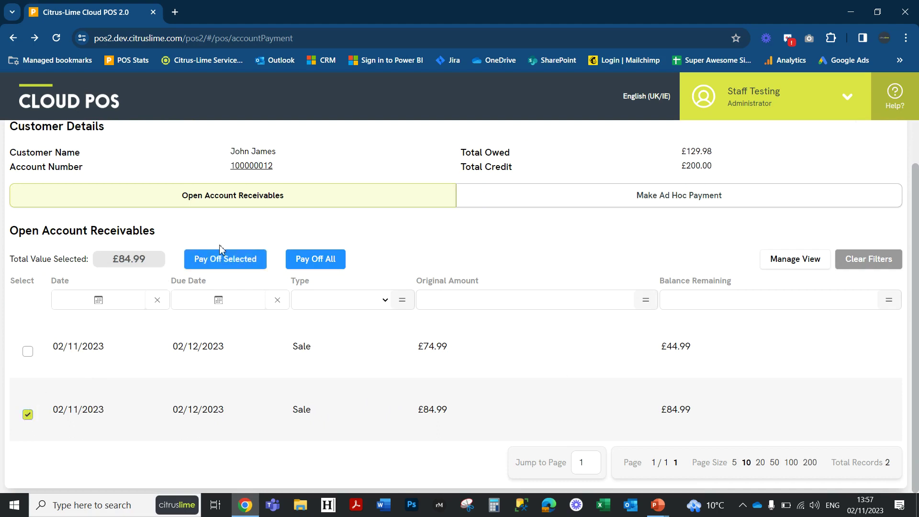
pyautogui.click(233, 262)
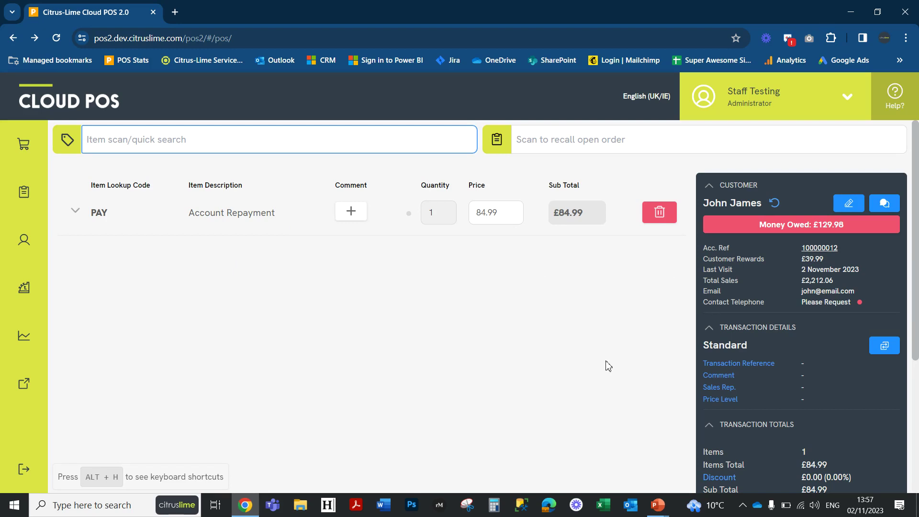
# Void the £84.99 account repayment as a No Sale.
pyautogui.scroll(-4, 591, 369)
pyautogui.click(745, 433)
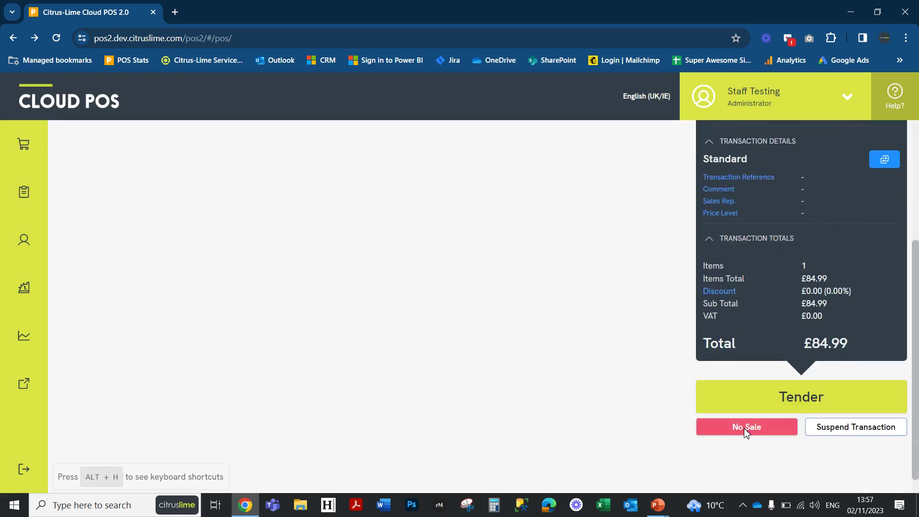
pyautogui.click(735, 360)
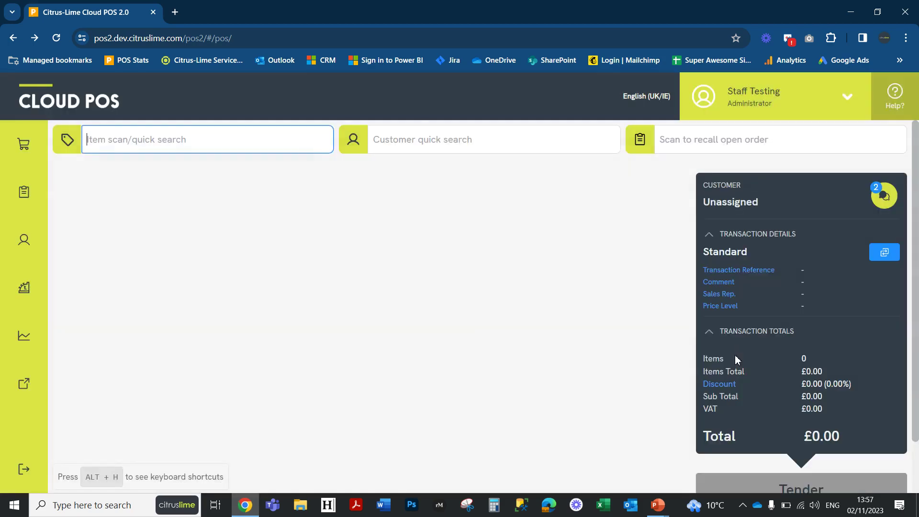
# Recall the suspended £61.74 Evoc Crash Pants sale from the suspended transactions list.
pyautogui.click(22, 143)
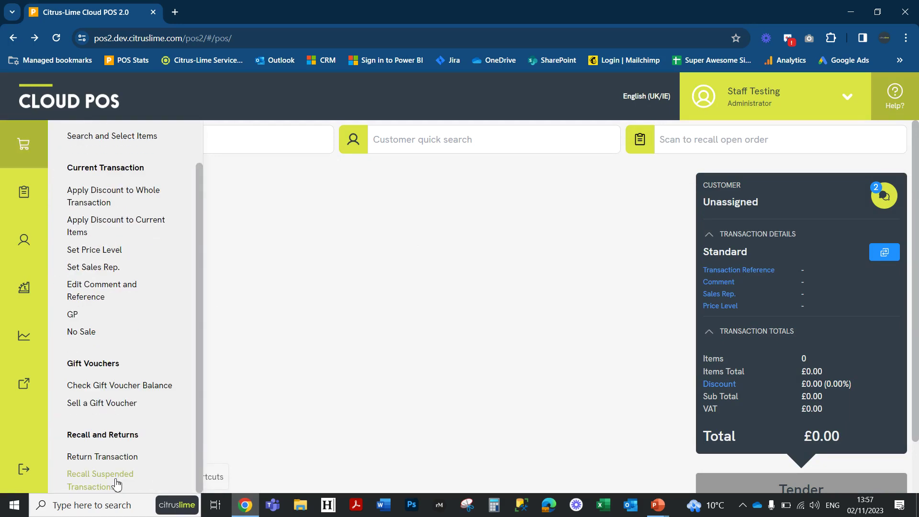
pyautogui.click(102, 481)
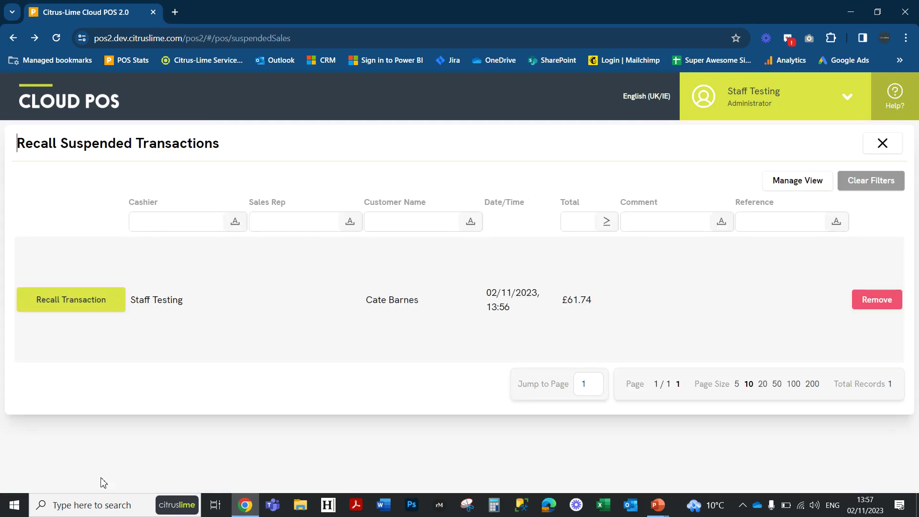
pyautogui.click(36, 300)
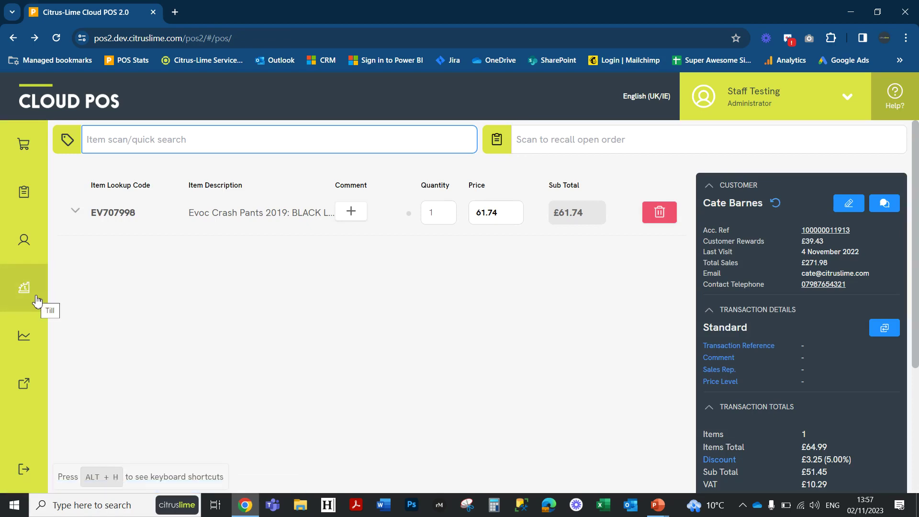
pyautogui.scroll(-4, 568, 338)
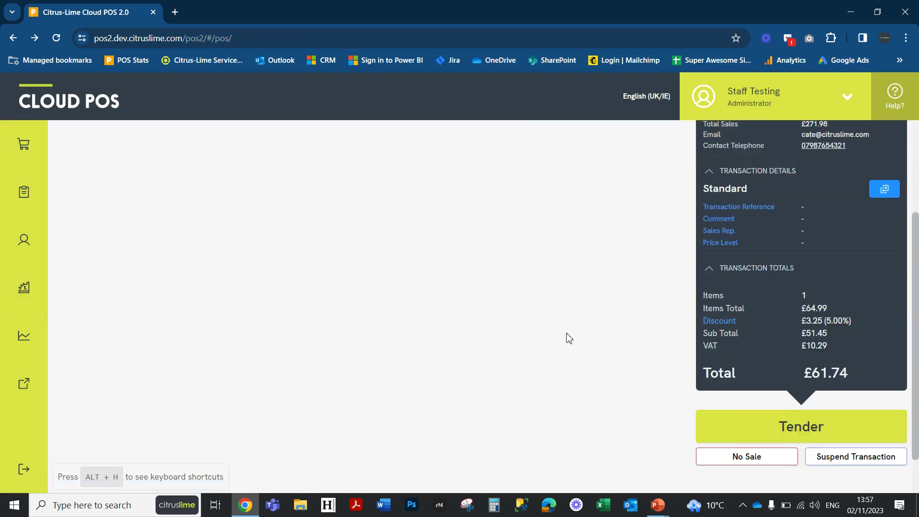
# Tender the £61.74 sale, choosing Other as the discount reason code.
pyautogui.click(834, 381)
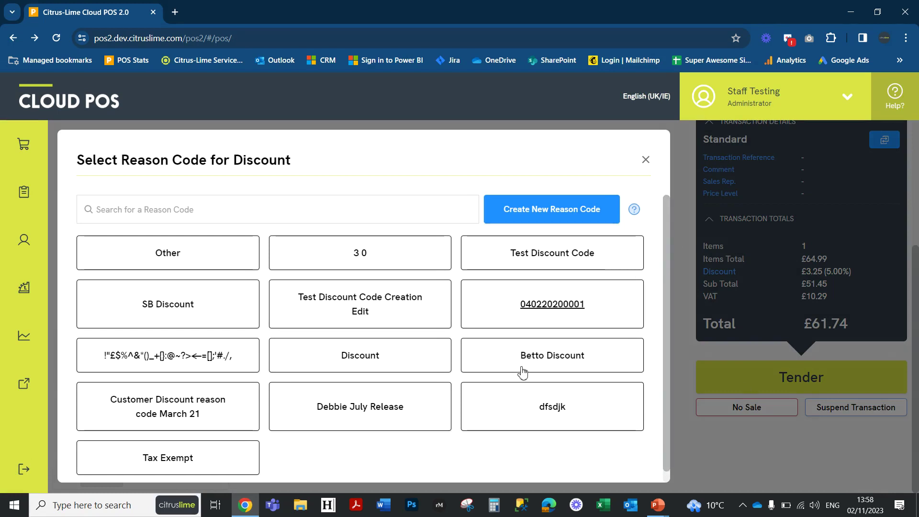
pyautogui.click(199, 263)
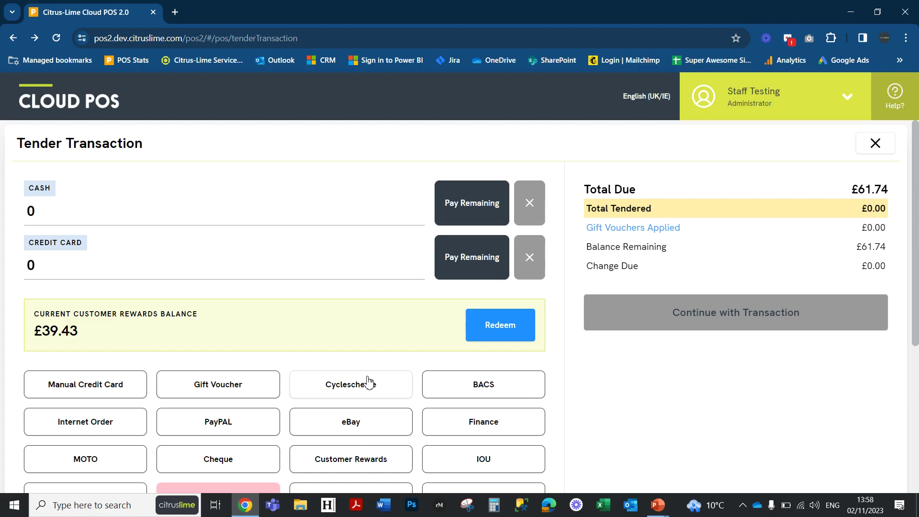
# Switch from the POS back to the Speed Improvements PowerPoint slide show.
pyautogui.press('alt')
pyautogui.hotkey('alt', 'Tab')
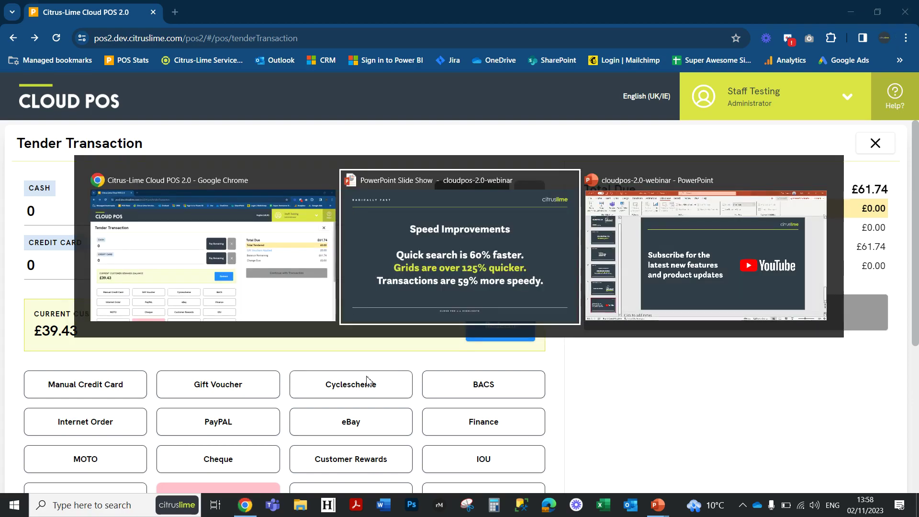